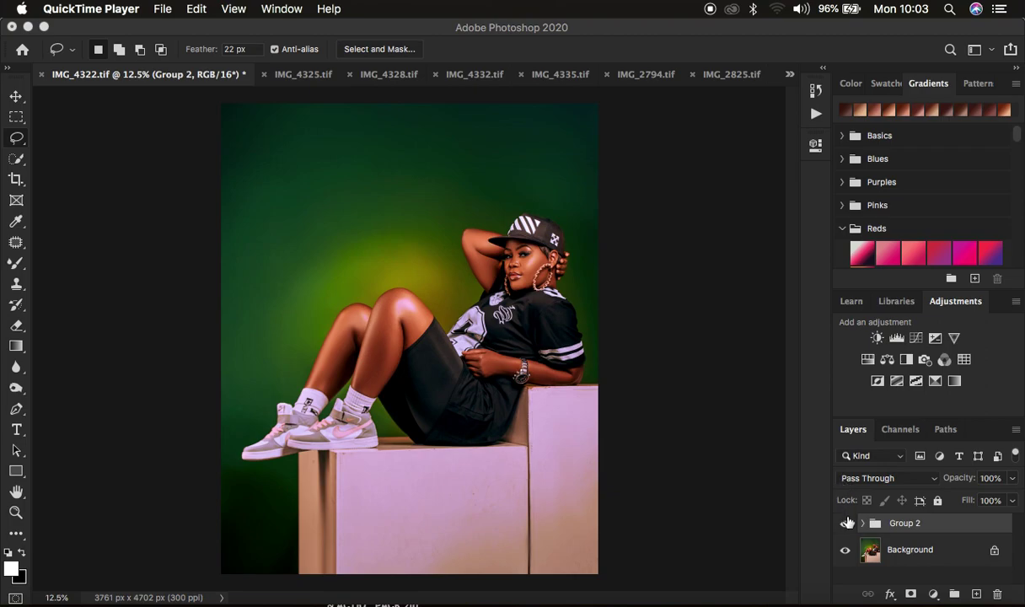
Compare the photo before and after retouching by repeatedly hiding and showing Group 2.
{"action": "left_click", "coordinate": [845, 523]}
{"action": "left_click", "coordinate": [845, 524]}
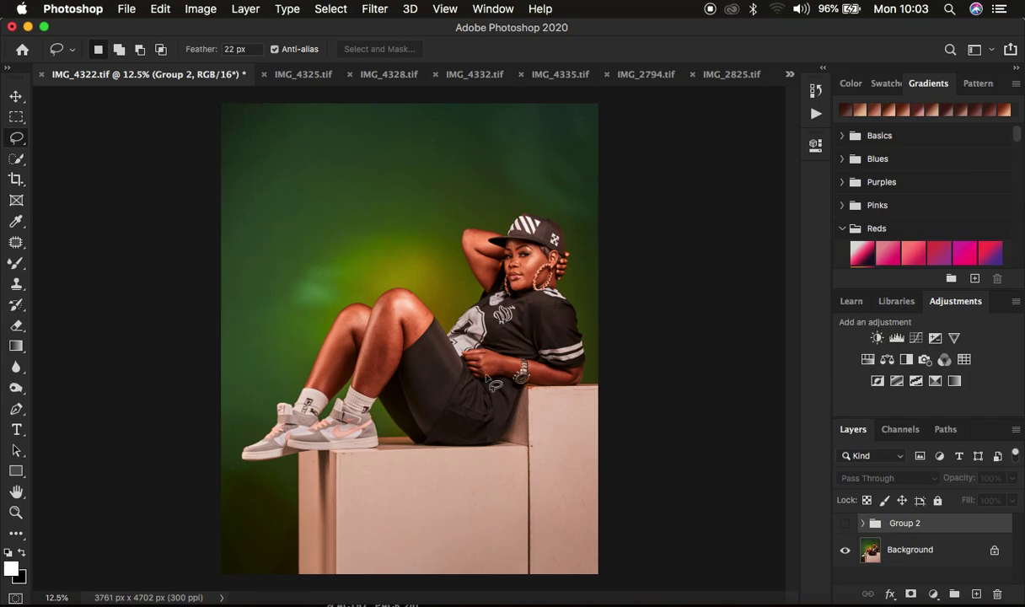
{"action": "left_click", "coordinate": [844, 524]}
{"action": "left_click", "coordinate": [844, 523]}
{"action": "left_click", "coordinate": [845, 524]}
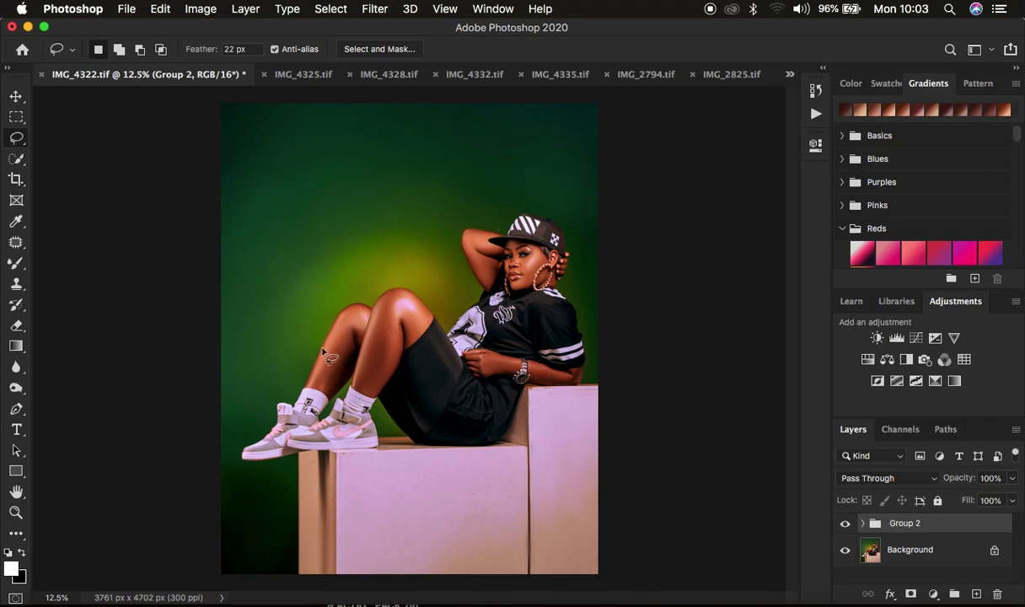
{"action": "left_click", "coordinate": [845, 525]}
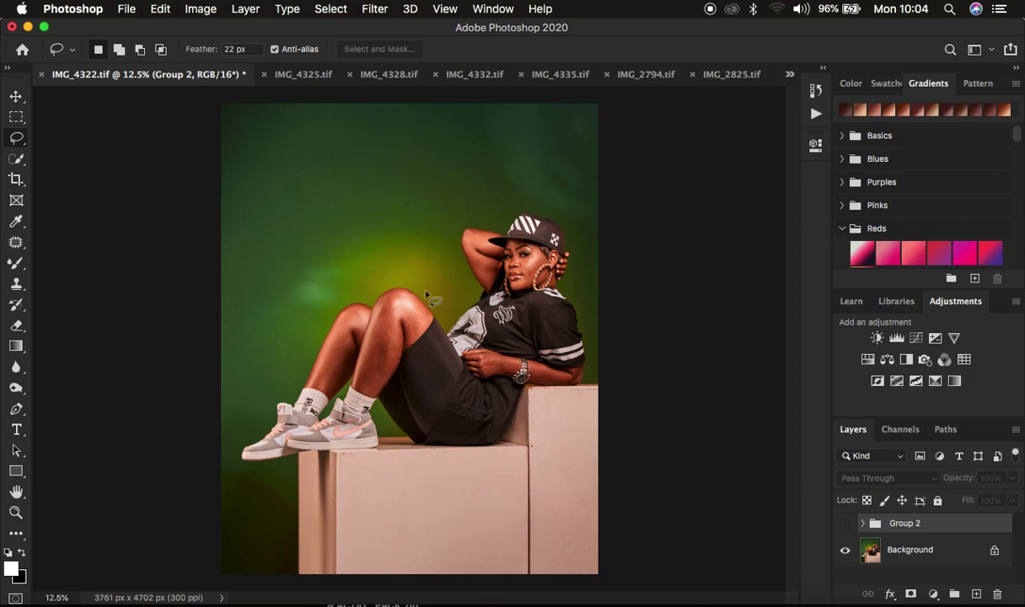
{"action": "left_click", "coordinate": [844, 524]}
{"action": "left_click", "coordinate": [845, 526]}
{"action": "left_click", "coordinate": [845, 526]}
{"action": "left_click", "coordinate": [845, 526]}
{"action": "left_click", "coordinate": [844, 526]}
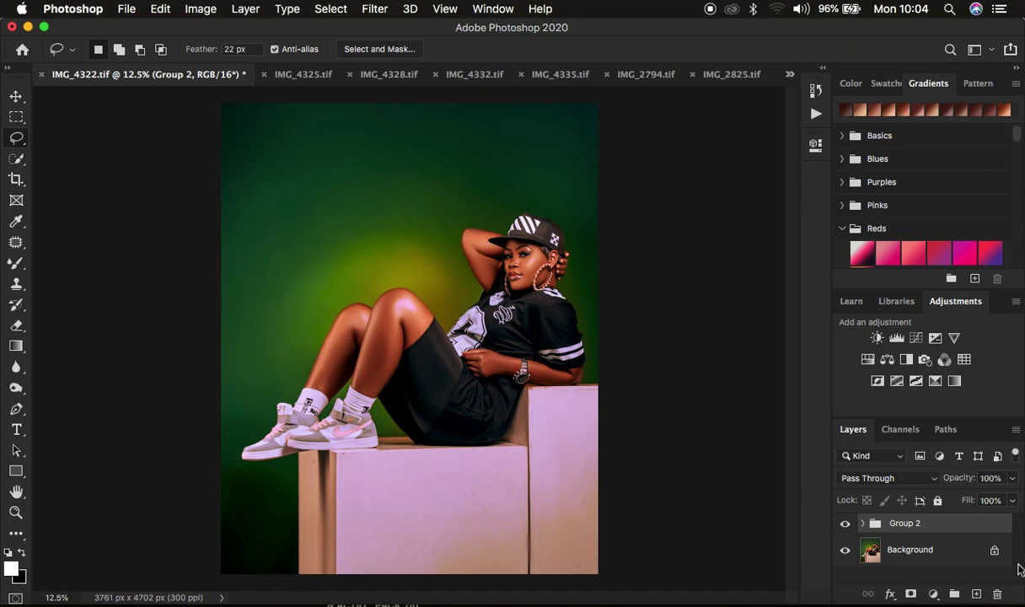
Revert the photo to its saved version and run the FS 16 BIT frequency separation action.
{"action": "key", "text": "F12"}
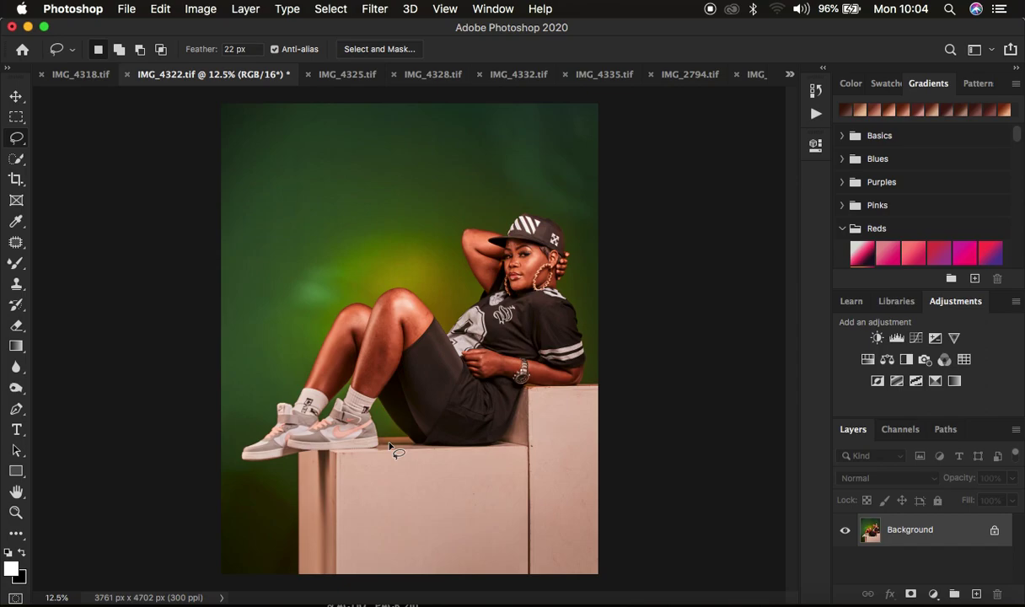
{"action": "left_click", "coordinate": [814, 115]}
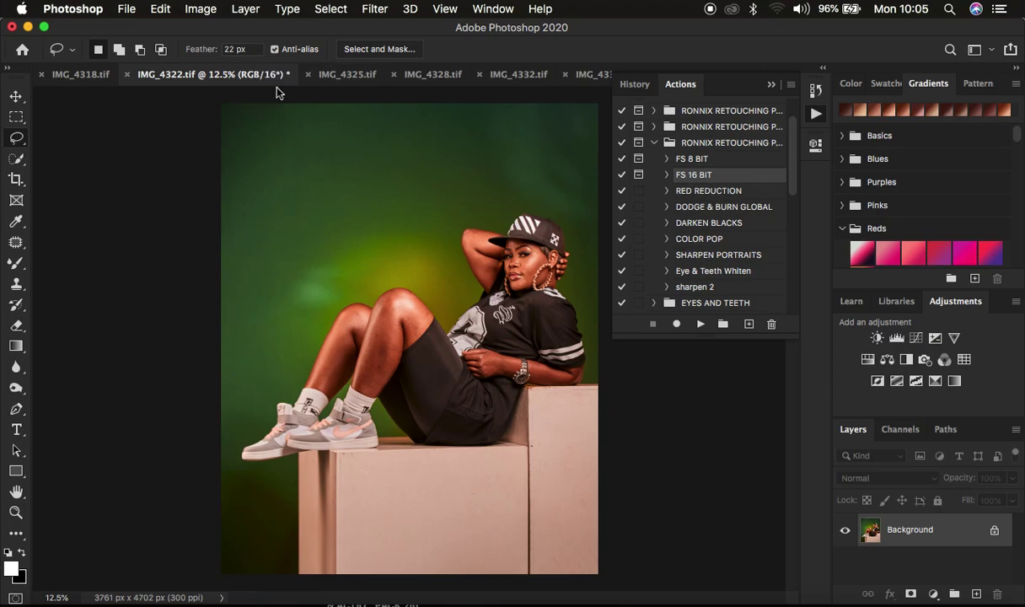
{"action": "left_click", "coordinate": [701, 331]}
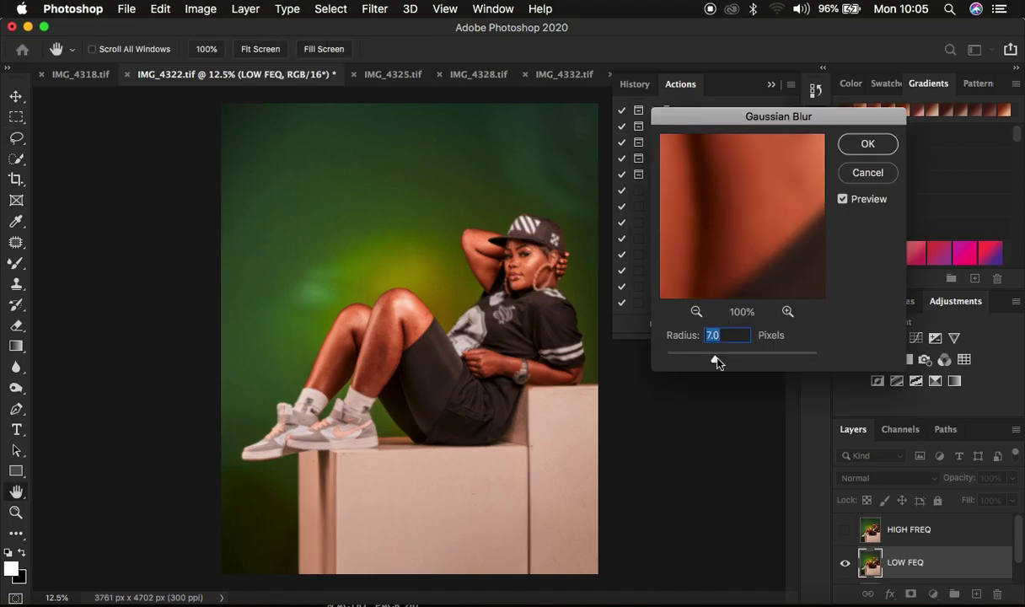
Apply a Gaussian Blur with a 5.0 pixel radius to the LOW FEQ layer, judging the blur on the face in the preview.
{"action": "left_click_drag", "start_coordinate": [715, 360], "coordinate": [622, 348]}
{"action": "left_click", "coordinate": [697, 312]}
{"action": "left_click", "coordinate": [696, 312]}
{"action": "left_click", "coordinate": [696, 312]}
{"action": "left_click", "coordinate": [696, 312]}
{"action": "left_click_drag", "start_coordinate": [735, 196], "coordinate": [652, 275]}
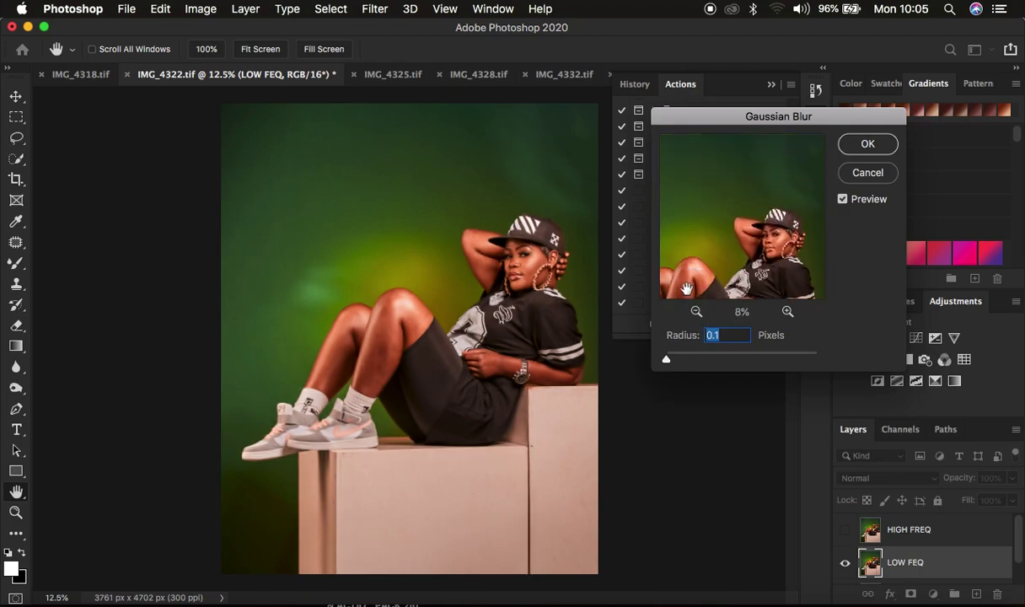
{"action": "left_click", "coordinate": [787, 312]}
{"action": "left_click", "coordinate": [787, 312]}
{"action": "left_click", "coordinate": [787, 312]}
{"action": "left_click_drag", "start_coordinate": [692, 296], "coordinate": [748, 221]}
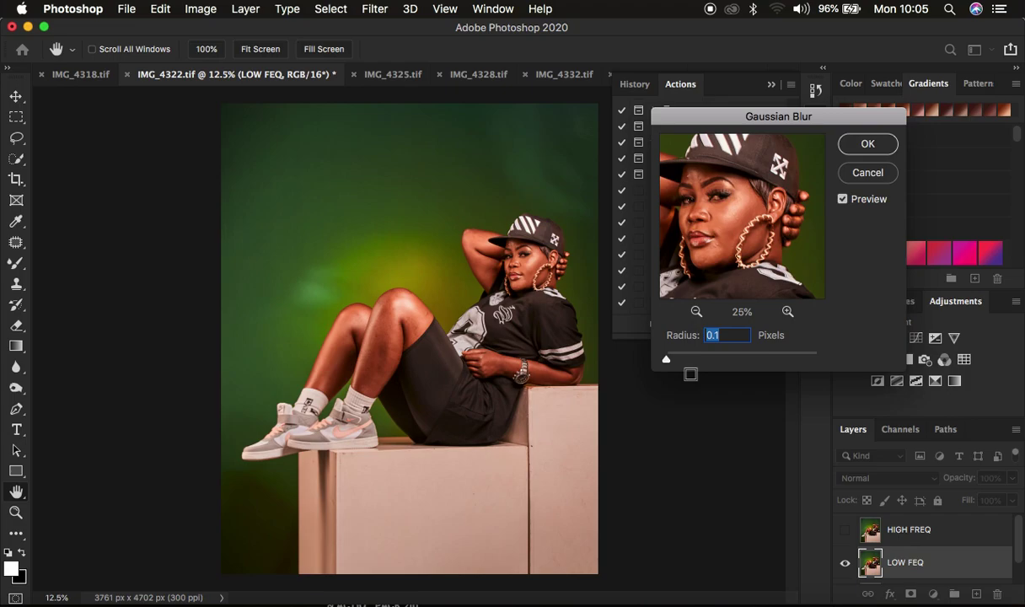
{"action": "left_click_drag", "start_coordinate": [668, 362], "coordinate": [706, 362]}
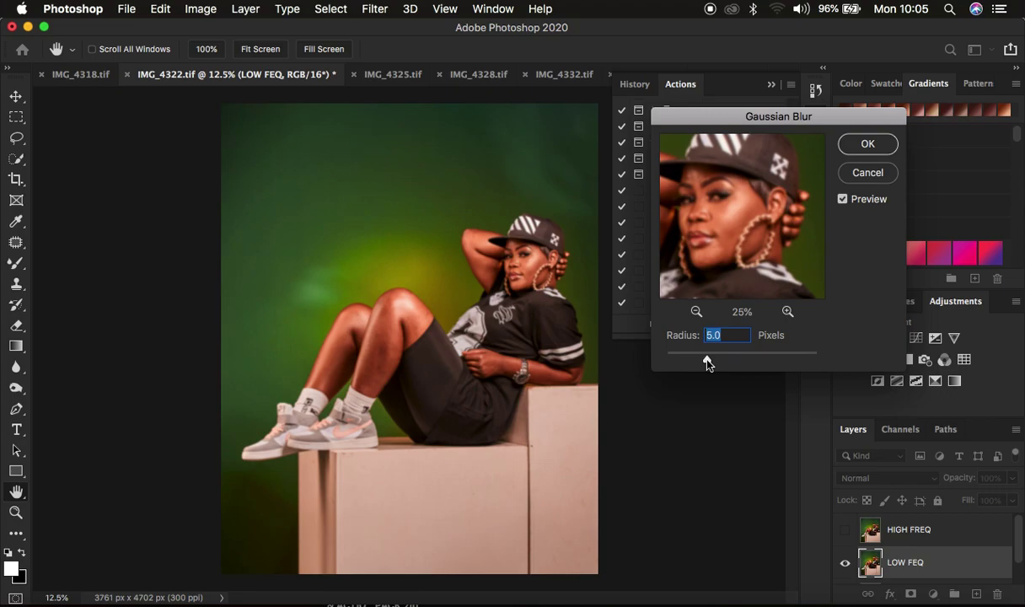
{"action": "left_click", "coordinate": [735, 253]}
{"action": "left_click_drag", "start_coordinate": [735, 253], "coordinate": [700, 242]}
{"action": "left_click", "coordinate": [856, 149]}
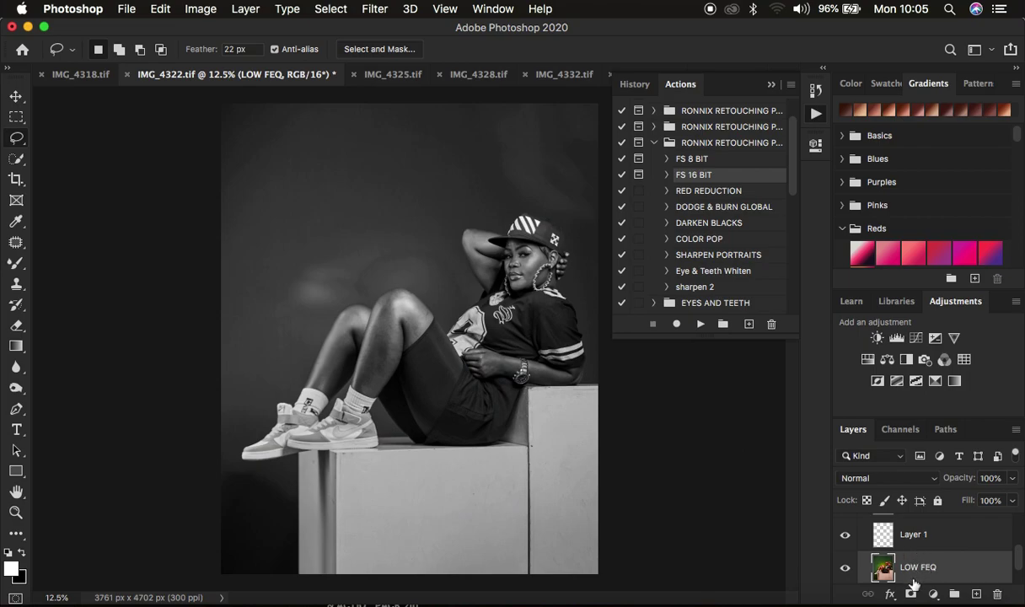
Delete the Black & White 1 adjustment layer from the FREQ SEP 16 BIT group.
{"action": "left_click", "coordinate": [771, 84]}
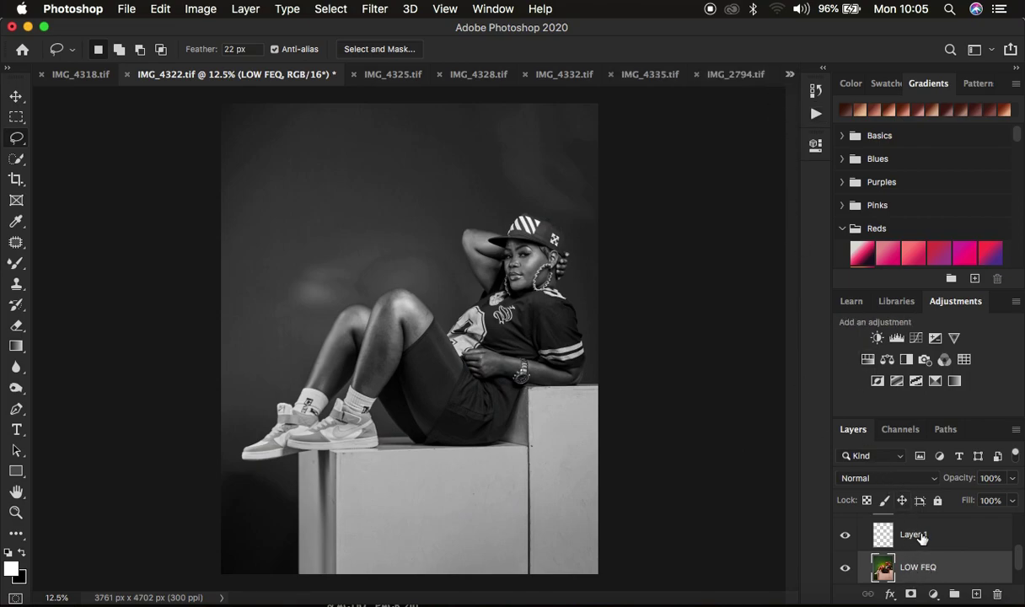
{"action": "scroll", "coordinate": [949, 563], "scroll_direction": "up", "scroll_amount": 5}
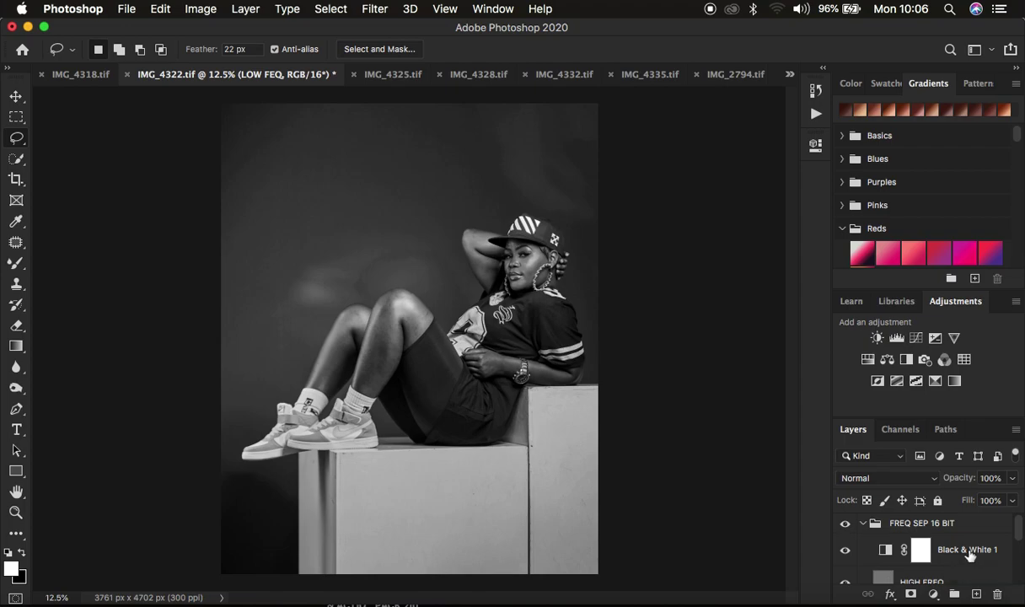
{"action": "left_click", "coordinate": [969, 553]}
{"action": "key", "text": "Delete"}
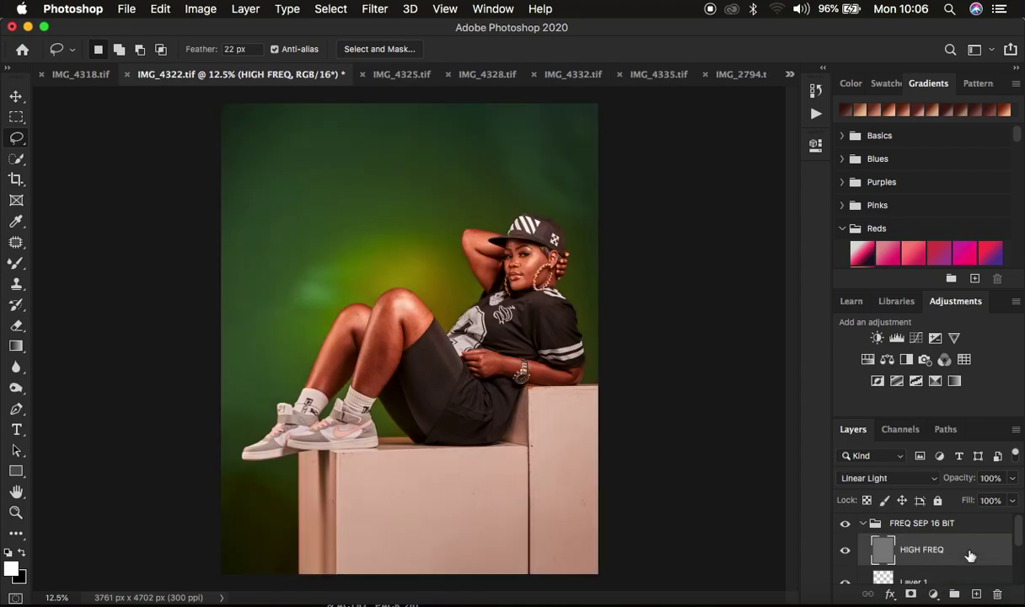
Activate the LOW FEQ layer and set up the Mixer Brush with a cleaned brush for painting on it.
{"action": "scroll", "coordinate": [969, 556], "scroll_direction": "down", "scroll_amount": 2}
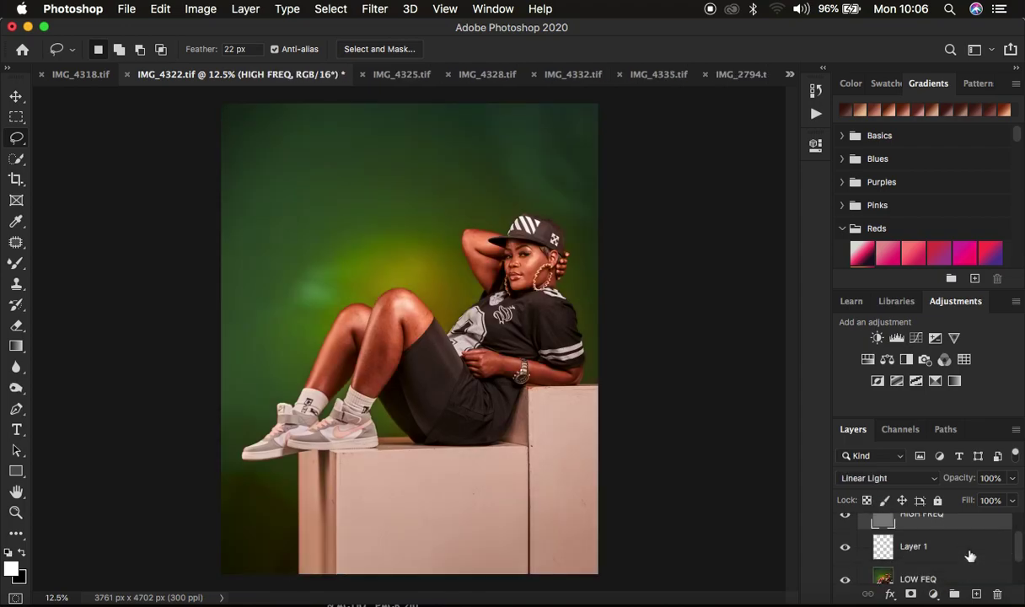
{"action": "left_click", "coordinate": [927, 579]}
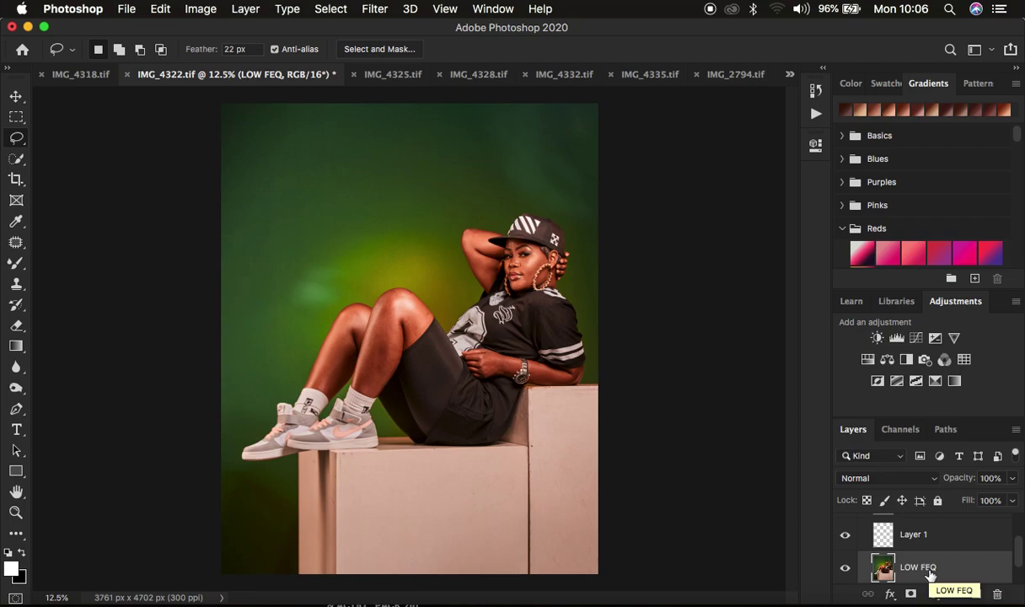
{"action": "left_click", "coordinate": [17, 265]}
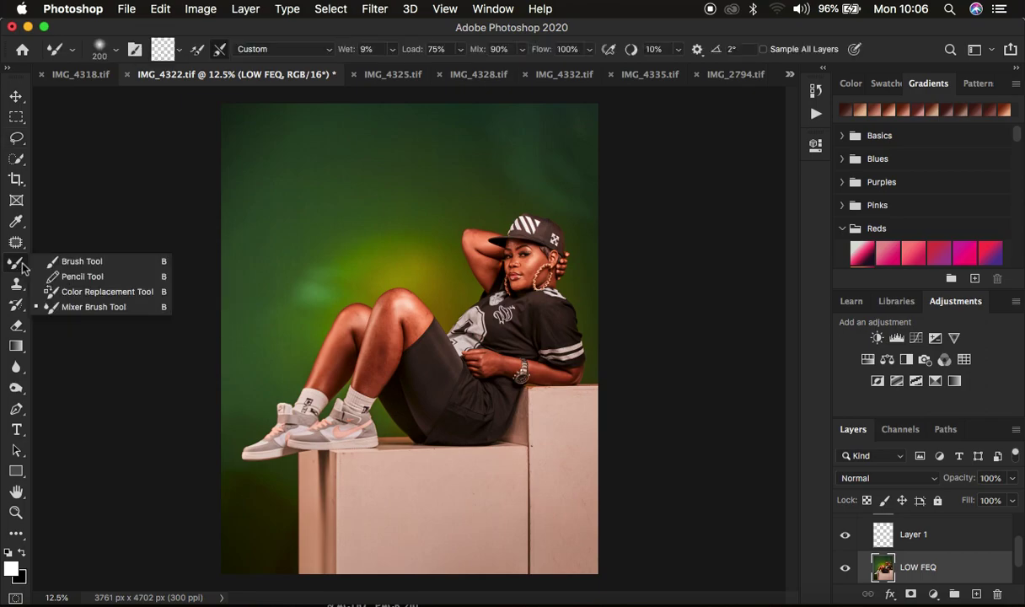
{"action": "left_click", "coordinate": [77, 309]}
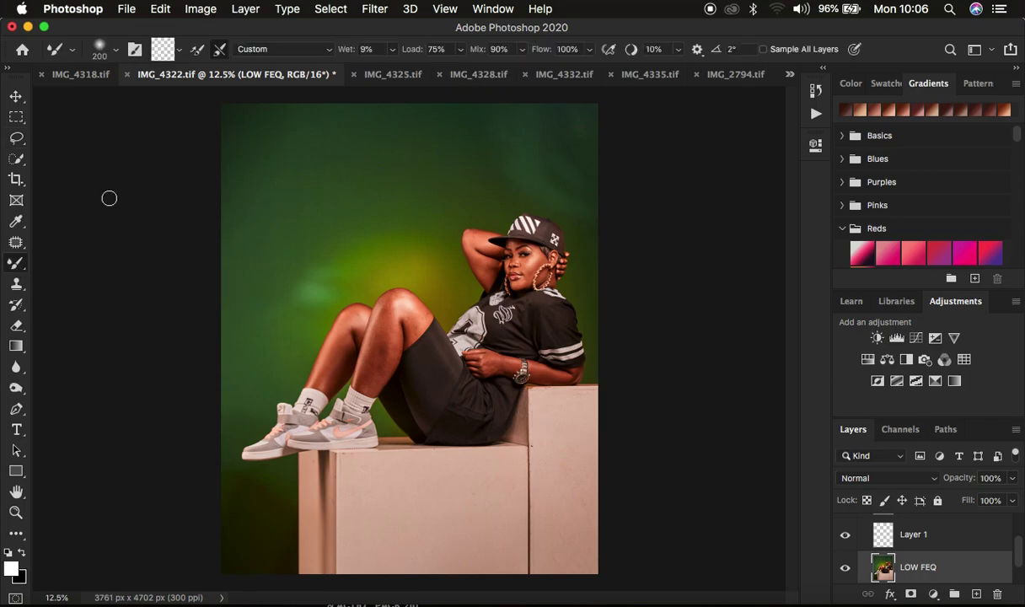
{"action": "left_click", "coordinate": [115, 51]}
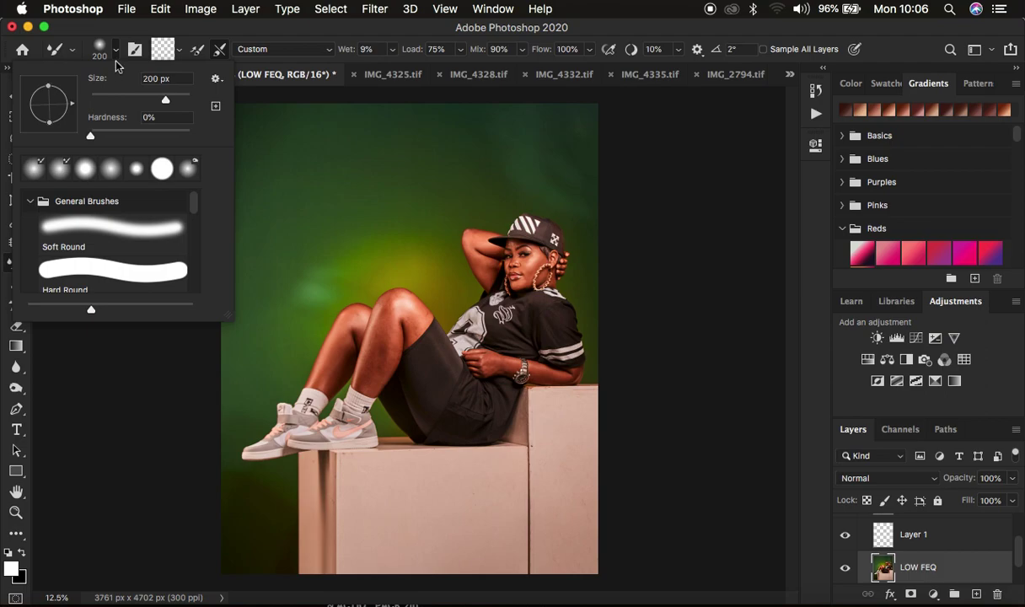
{"action": "left_click", "coordinate": [113, 53]}
{"action": "left_click", "coordinate": [180, 54]}
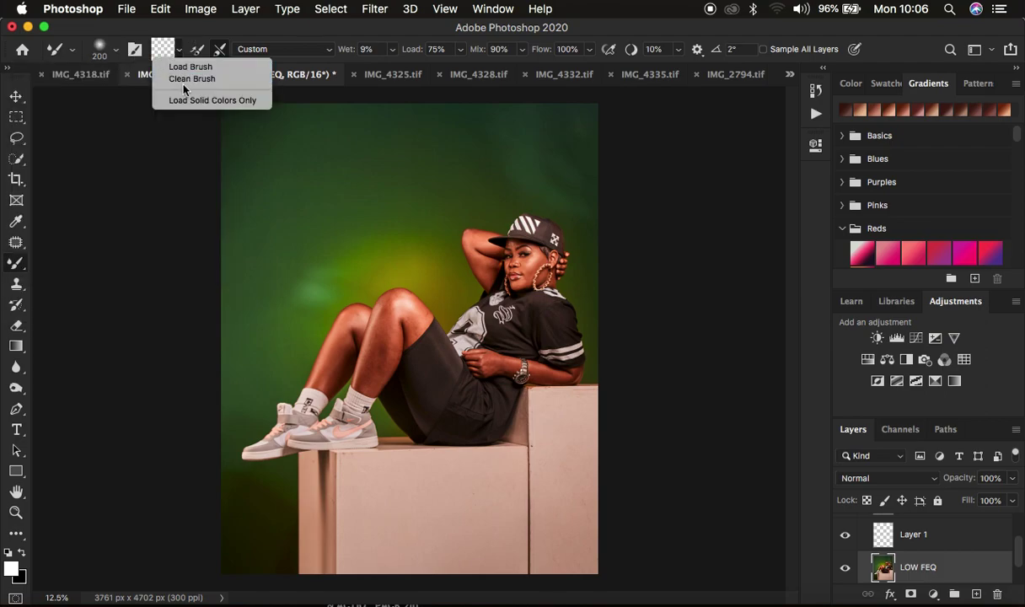
{"action": "left_click", "coordinate": [187, 79]}
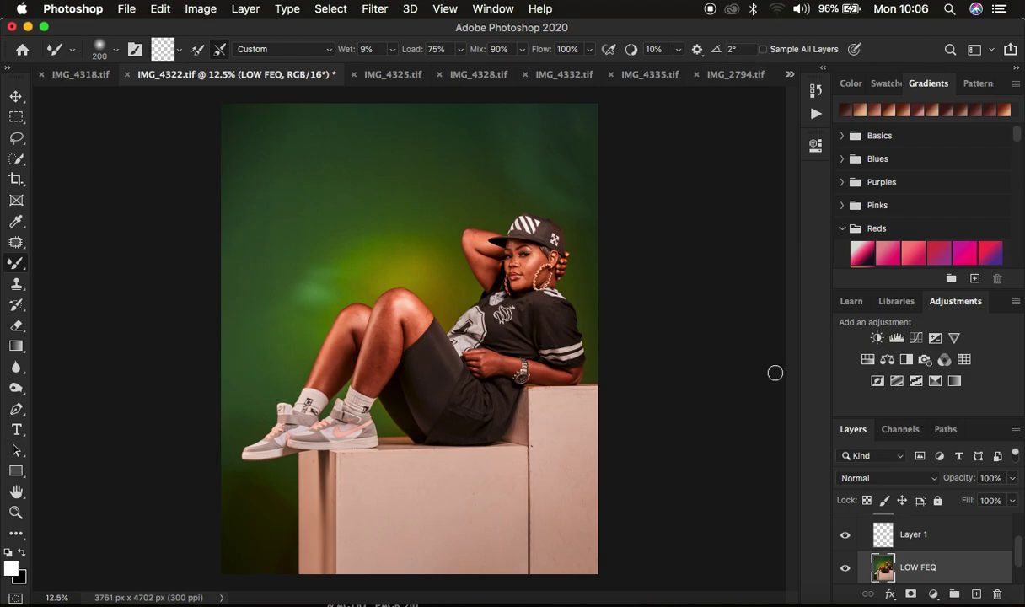
Hide the HIGH FREQ layer while keeping LOW FEQ as the active layer.
{"action": "scroll", "coordinate": [895, 538], "scroll_direction": "up", "scroll_amount": 2}
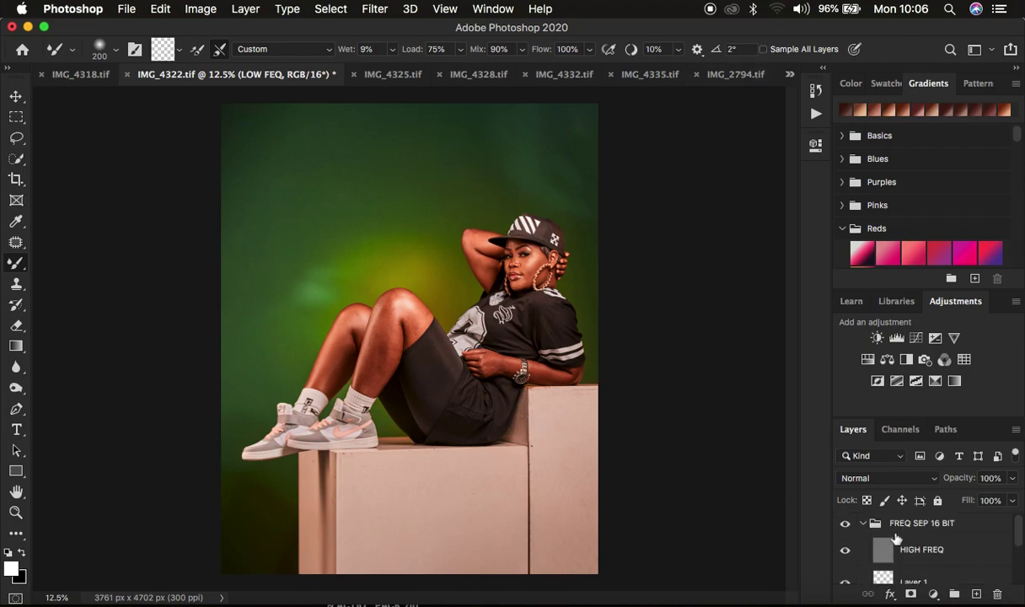
{"action": "scroll", "coordinate": [910, 548], "scroll_direction": "down", "scroll_amount": 3}
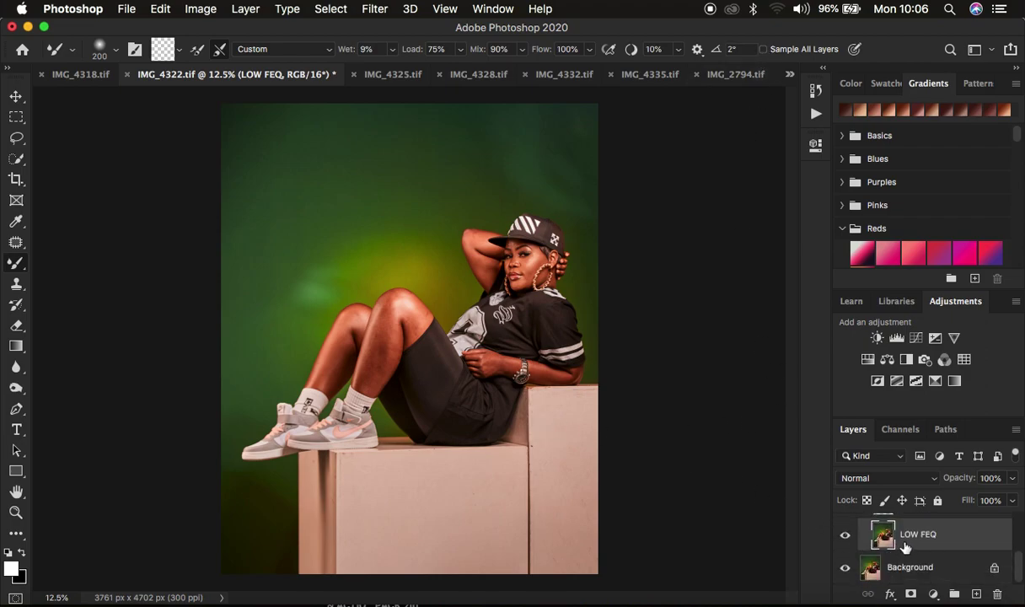
{"action": "scroll", "coordinate": [927, 541], "scroll_direction": "up", "scroll_amount": 3}
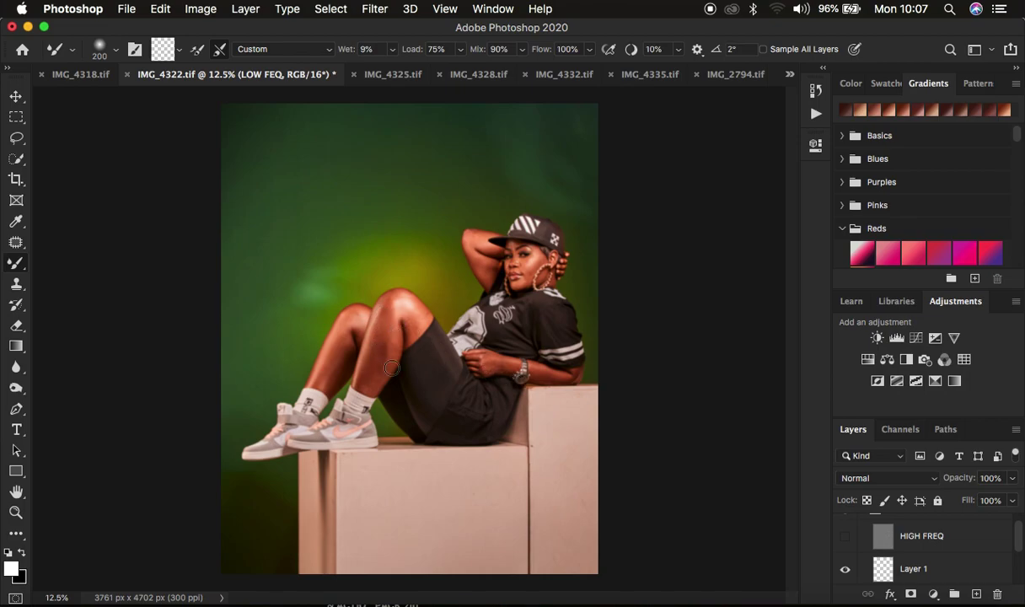
{"action": "scroll", "coordinate": [965, 558], "scroll_direction": "down", "scroll_amount": 3}
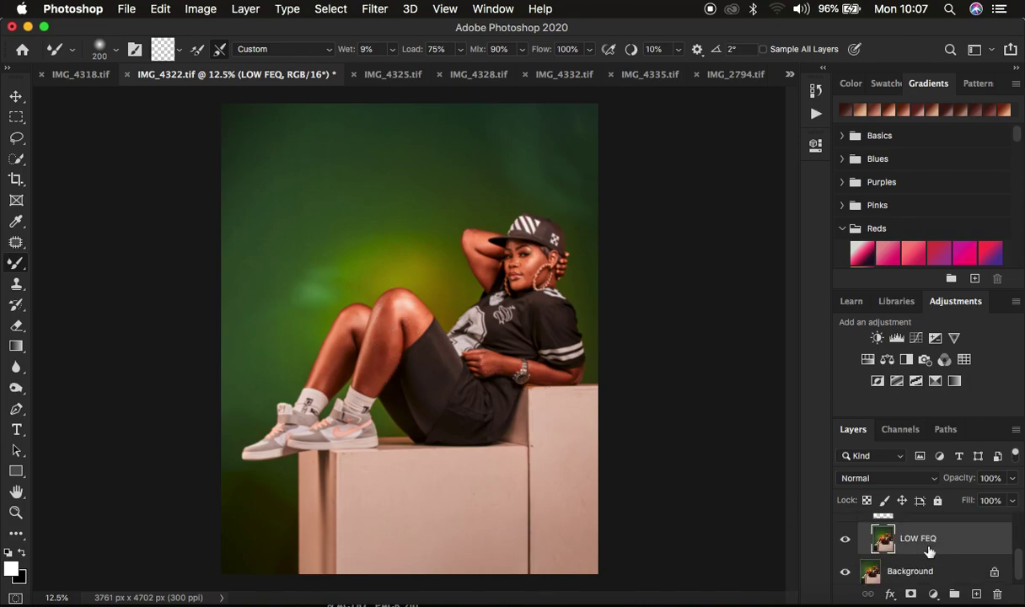
{"action": "scroll", "coordinate": [934, 536], "scroll_direction": "up", "scroll_amount": 3}
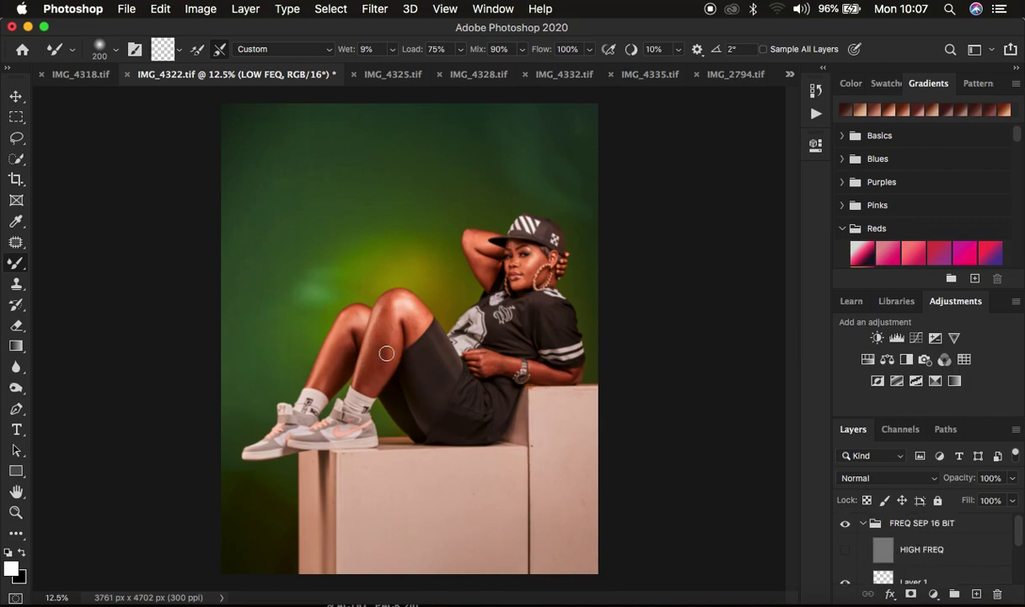
Blend the skin tones on both legs and knees with the 200 px Mixer Brush.
{"action": "key", "text": "super+plus"}
{"action": "left_click_drag", "start_coordinate": [377, 361], "coordinate": [386, 326]}
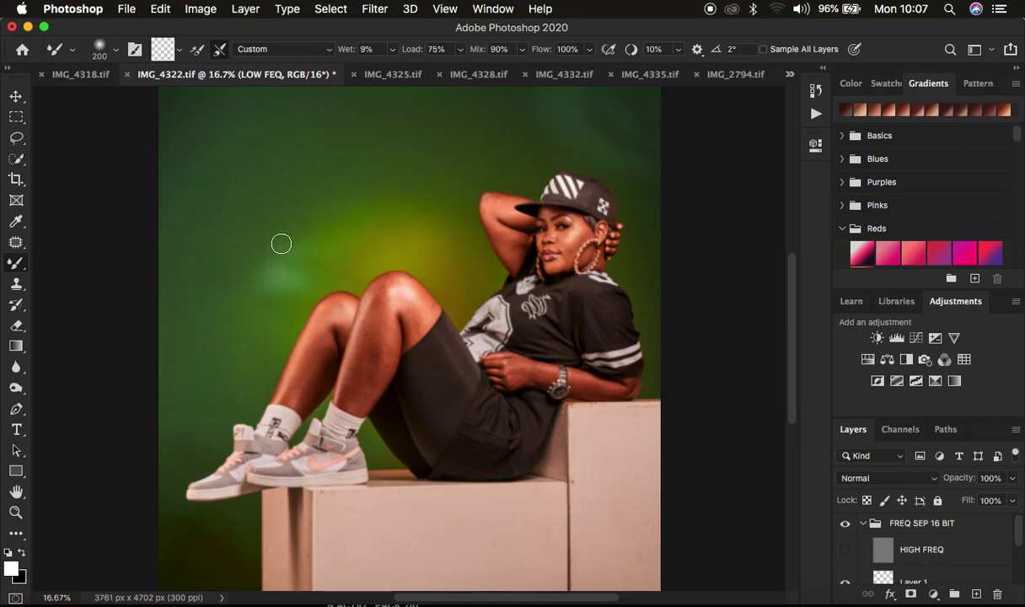
{"action": "mouse_move", "coordinate": [373, 310]}
{"action": "left_mouse_down"}
{"action": "mouse_move", "coordinate": [383, 309]}
{"action": "mouse_move", "coordinate": [369, 309]}
{"action": "mouse_move", "coordinate": [384, 321]}
{"action": "mouse_move", "coordinate": [384, 354]}
{"action": "mouse_move", "coordinate": [370, 387]}
{"action": "mouse_move", "coordinate": [362, 308]}
{"action": "mouse_move", "coordinate": [373, 362]}
{"action": "mouse_move", "coordinate": [378, 339]}
{"action": "mouse_move", "coordinate": [339, 376]}
{"action": "mouse_move", "coordinate": [363, 354]}
{"action": "mouse_move", "coordinate": [353, 389]}
{"action": "mouse_move", "coordinate": [369, 325]}
{"action": "mouse_move", "coordinate": [380, 325]}
{"action": "mouse_move", "coordinate": [372, 334]}
{"action": "mouse_move", "coordinate": [380, 292]}
{"action": "mouse_move", "coordinate": [375, 318]}
{"action": "mouse_move", "coordinate": [351, 306]}
{"action": "mouse_move", "coordinate": [410, 285]}
{"action": "mouse_move", "coordinate": [430, 302]}
{"action": "mouse_move", "coordinate": [409, 293]}
{"action": "mouse_move", "coordinate": [408, 315]}
{"action": "mouse_move", "coordinate": [426, 307]}
{"action": "mouse_move", "coordinate": [385, 269]}
{"action": "left_mouse_up"}
{"action": "mouse_move", "coordinate": [436, 348]}
{"action": "left_mouse_down"}
{"action": "mouse_move", "coordinate": [410, 292]}
{"action": "mouse_move", "coordinate": [411, 323]}
{"action": "mouse_move", "coordinate": [376, 282]}
{"action": "mouse_move", "coordinate": [404, 283]}
{"action": "mouse_move", "coordinate": [398, 277]}
{"action": "mouse_move", "coordinate": [433, 311]}
{"action": "mouse_move", "coordinate": [371, 295]}
{"action": "mouse_move", "coordinate": [361, 394]}
{"action": "mouse_move", "coordinate": [350, 405]}
{"action": "mouse_move", "coordinate": [355, 373]}
{"action": "mouse_move", "coordinate": [350, 398]}
{"action": "mouse_move", "coordinate": [318, 352]}
{"action": "mouse_move", "coordinate": [284, 387]}
{"action": "mouse_move", "coordinate": [318, 362]}
{"action": "mouse_move", "coordinate": [301, 408]}
{"action": "mouse_move", "coordinate": [327, 346]}
{"action": "mouse_move", "coordinate": [295, 387]}
{"action": "mouse_move", "coordinate": [318, 333]}
{"action": "mouse_move", "coordinate": [334, 304]}
{"action": "mouse_move", "coordinate": [347, 306]}
{"action": "mouse_move", "coordinate": [327, 304]}
{"action": "mouse_move", "coordinate": [293, 373]}
{"action": "mouse_move", "coordinate": [314, 376]}
{"action": "mouse_move", "coordinate": [292, 394]}
{"action": "mouse_move", "coordinate": [375, 318]}
{"action": "mouse_move", "coordinate": [384, 290]}
{"action": "mouse_move", "coordinate": [413, 284]}
{"action": "mouse_move", "coordinate": [394, 276]}
{"action": "mouse_move", "coordinate": [425, 304]}
{"action": "mouse_move", "coordinate": [412, 304]}
{"action": "mouse_move", "coordinate": [414, 327]}
{"action": "left_mouse_up"}
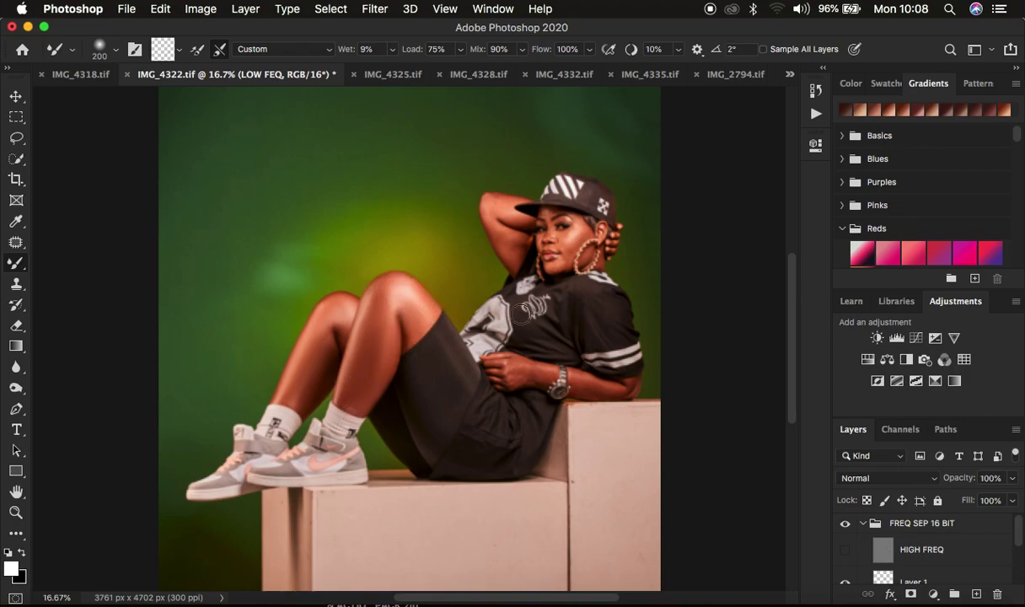
Reduce the Mixer Brush to 125 px and smooth the skin on the raised arm and the resting forearm.
{"action": "key", "text": "bracketleft"}
{"action": "mouse_move", "coordinate": [508, 250]}
{"action": "left_mouse_down"}
{"action": "mouse_move", "coordinate": [493, 199]}
{"action": "mouse_move", "coordinate": [482, 200]}
{"action": "mouse_move", "coordinate": [491, 218]}
{"action": "mouse_move", "coordinate": [523, 221]}
{"action": "mouse_move", "coordinate": [471, 214]}
{"action": "mouse_move", "coordinate": [472, 228]}
{"action": "mouse_move", "coordinate": [516, 265]}
{"action": "left_mouse_up"}
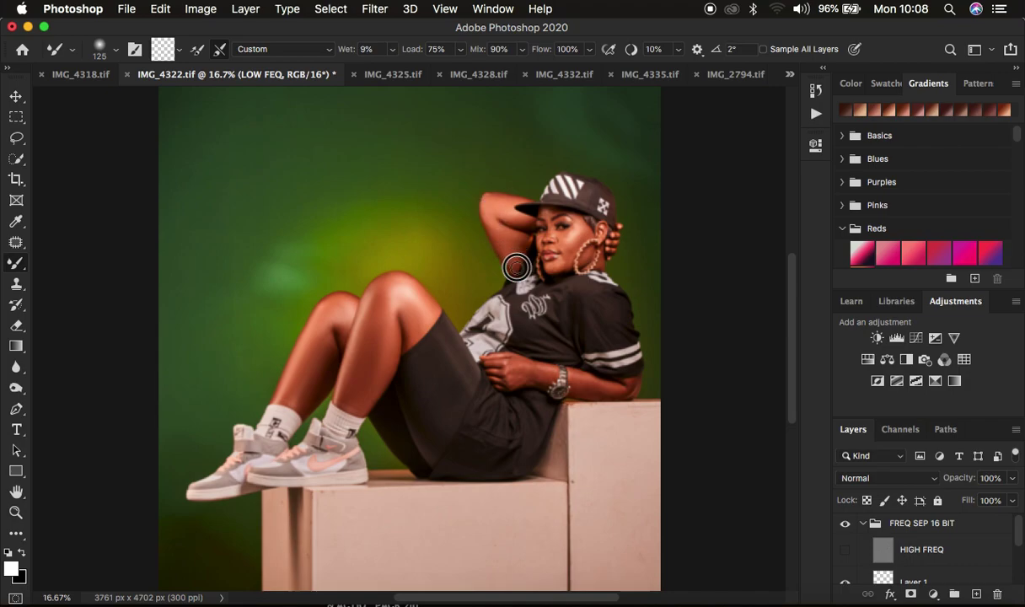
{"action": "mouse_move", "coordinate": [538, 347]}
{"action": "left_mouse_down"}
{"action": "mouse_move", "coordinate": [524, 375]}
{"action": "mouse_move", "coordinate": [515, 369]}
{"action": "mouse_move", "coordinate": [544, 369]}
{"action": "mouse_move", "coordinate": [505, 365]}
{"action": "mouse_move", "coordinate": [512, 372]}
{"action": "mouse_move", "coordinate": [506, 361]}
{"action": "mouse_move", "coordinate": [487, 370]}
{"action": "mouse_move", "coordinate": [475, 355]}
{"action": "mouse_move", "coordinate": [570, 379]}
{"action": "mouse_move", "coordinate": [556, 364]}
{"action": "mouse_move", "coordinate": [546, 370]}
{"action": "mouse_move", "coordinate": [570, 367]}
{"action": "mouse_move", "coordinate": [594, 383]}
{"action": "mouse_move", "coordinate": [563, 364]}
{"action": "mouse_move", "coordinate": [568, 374]}
{"action": "left_mouse_up"}
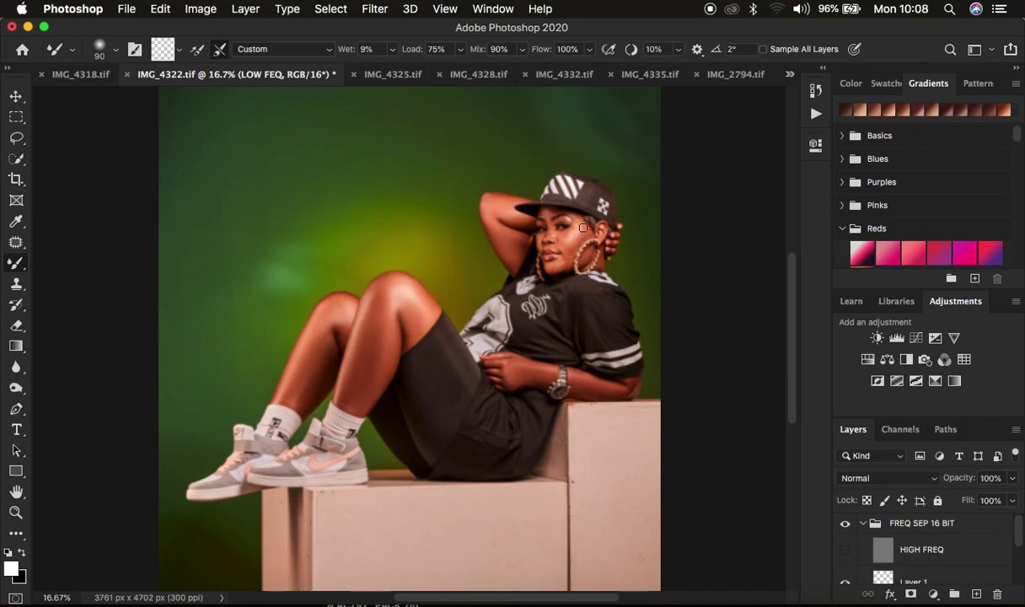
Smooth the skin on the face, raised arm and knee using a smaller Mixer Brush of 80 to 90 px.
{"action": "left_click_drag", "start_coordinate": [567, 229], "coordinate": [563, 235]}
{"action": "key", "text": "super+z"}
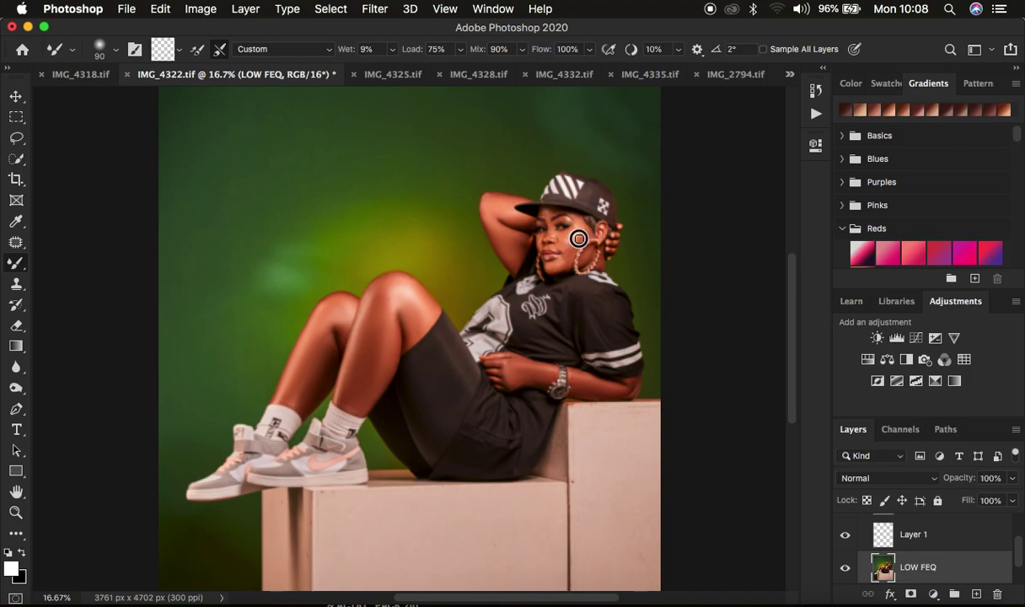
{"action": "mouse_move", "coordinate": [573, 246]}
{"action": "left_mouse_down"}
{"action": "mouse_move", "coordinate": [551, 268]}
{"action": "mouse_move", "coordinate": [566, 258]}
{"action": "left_mouse_up"}
{"action": "mouse_move", "coordinate": [566, 235]}
{"action": "left_mouse_down"}
{"action": "mouse_move", "coordinate": [548, 218]}
{"action": "mouse_move", "coordinate": [570, 233]}
{"action": "left_mouse_up"}
{"action": "mouse_move", "coordinate": [569, 254]}
{"action": "left_mouse_down"}
{"action": "mouse_move", "coordinate": [558, 270]}
{"action": "mouse_move", "coordinate": [572, 242]}
{"action": "left_mouse_up"}
{"action": "mouse_move", "coordinate": [572, 251]}
{"action": "left_mouse_down"}
{"action": "mouse_move", "coordinate": [558, 266]}
{"action": "mouse_move", "coordinate": [547, 211]}
{"action": "mouse_move", "coordinate": [517, 203]}
{"action": "mouse_move", "coordinate": [548, 215]}
{"action": "mouse_move", "coordinate": [521, 202]}
{"action": "mouse_move", "coordinate": [542, 242]}
{"action": "mouse_move", "coordinate": [514, 231]}
{"action": "mouse_move", "coordinate": [524, 221]}
{"action": "mouse_move", "coordinate": [580, 226]}
{"action": "mouse_move", "coordinate": [617, 247]}
{"action": "mouse_move", "coordinate": [581, 239]}
{"action": "mouse_move", "coordinate": [572, 253]}
{"action": "mouse_move", "coordinate": [561, 245]}
{"action": "mouse_move", "coordinate": [575, 261]}
{"action": "mouse_move", "coordinate": [524, 241]}
{"action": "mouse_move", "coordinate": [523, 211]}
{"action": "mouse_move", "coordinate": [555, 216]}
{"action": "mouse_move", "coordinate": [485, 198]}
{"action": "mouse_move", "coordinate": [490, 214]}
{"action": "left_mouse_up"}
{"action": "mouse_move", "coordinate": [393, 283]}
{"action": "left_mouse_down"}
{"action": "mouse_move", "coordinate": [378, 304]}
{"action": "mouse_move", "coordinate": [375, 293]}
{"action": "left_mouse_up"}
Show the HIGH FREQ layer again and smooth the front lower leg with the Mixer Brush at 150 px.
{"action": "scroll", "coordinate": [893, 528], "scroll_direction": "up", "scroll_amount": 3}
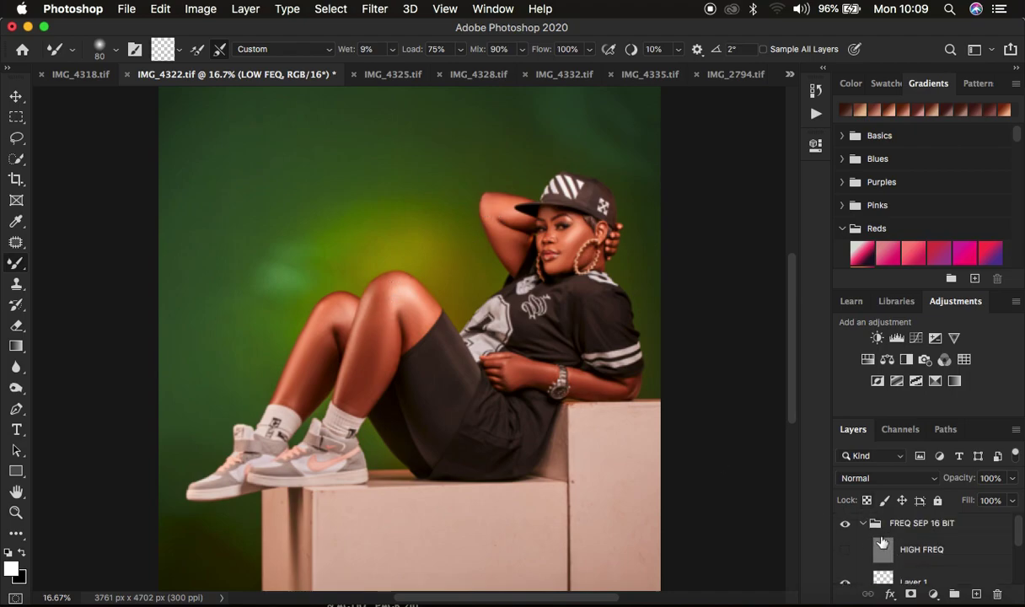
{"action": "left_click", "coordinate": [845, 550]}
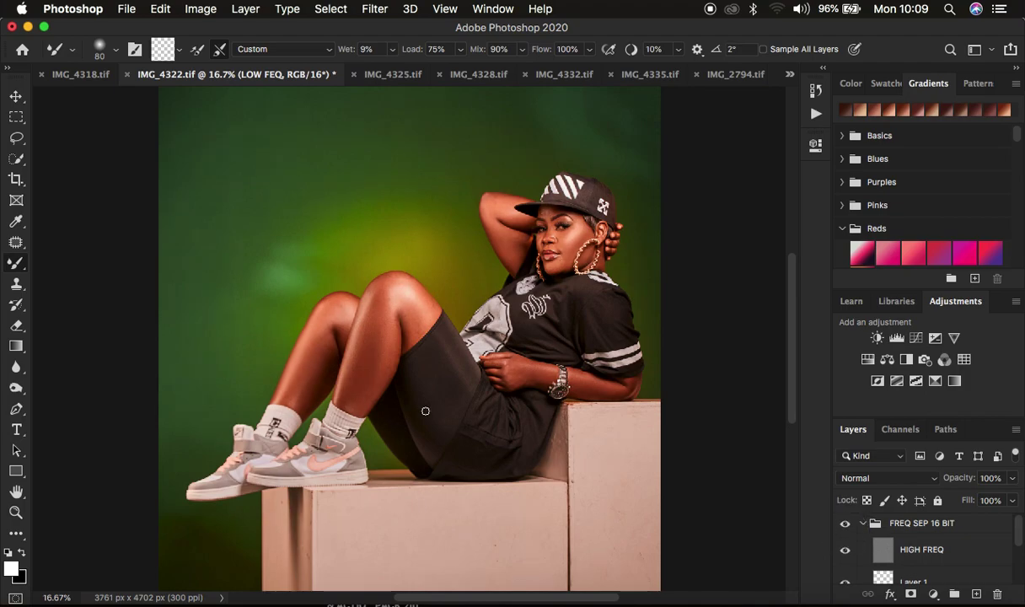
{"action": "key", "text": "bracketright"}
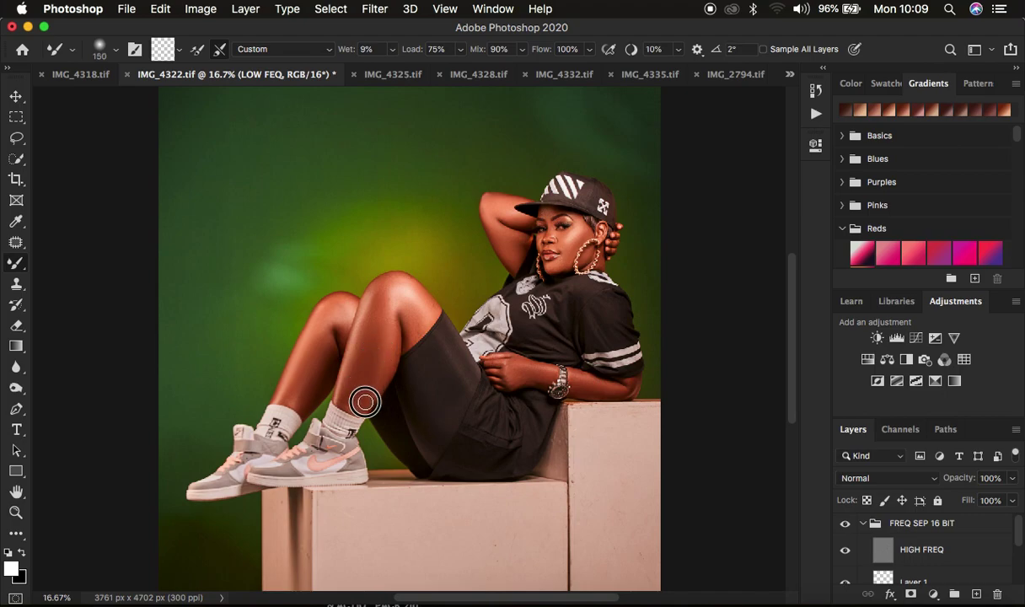
{"action": "left_click_drag", "start_coordinate": [392, 343], "coordinate": [379, 391]}
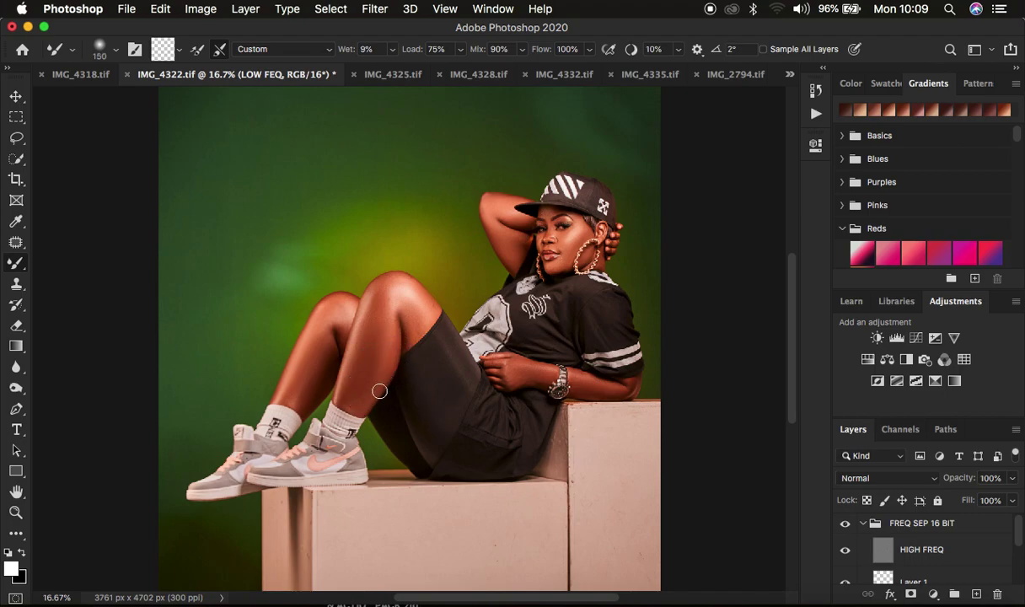
Toggle the FREQ SEP 16 BIT group's visibility to compare the portrait before and after smoothing.
{"action": "left_click", "coordinate": [845, 524]}
{"action": "left_click", "coordinate": [845, 524]}
{"action": "scroll", "coordinate": [938, 544], "scroll_direction": "down", "scroll_amount": 2}
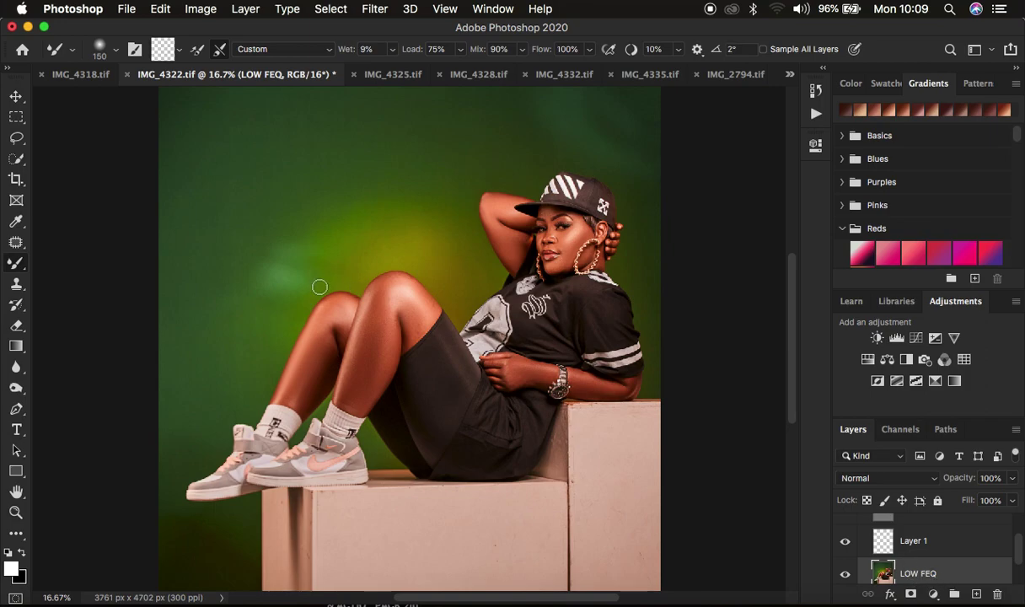
Lasso the front lower leg with a 22 px feather on the LOW FEQ layer, apply a 20.4-pixel Gaussian Blur, and clear the selection.
{"action": "left_click", "coordinate": [16, 138]}
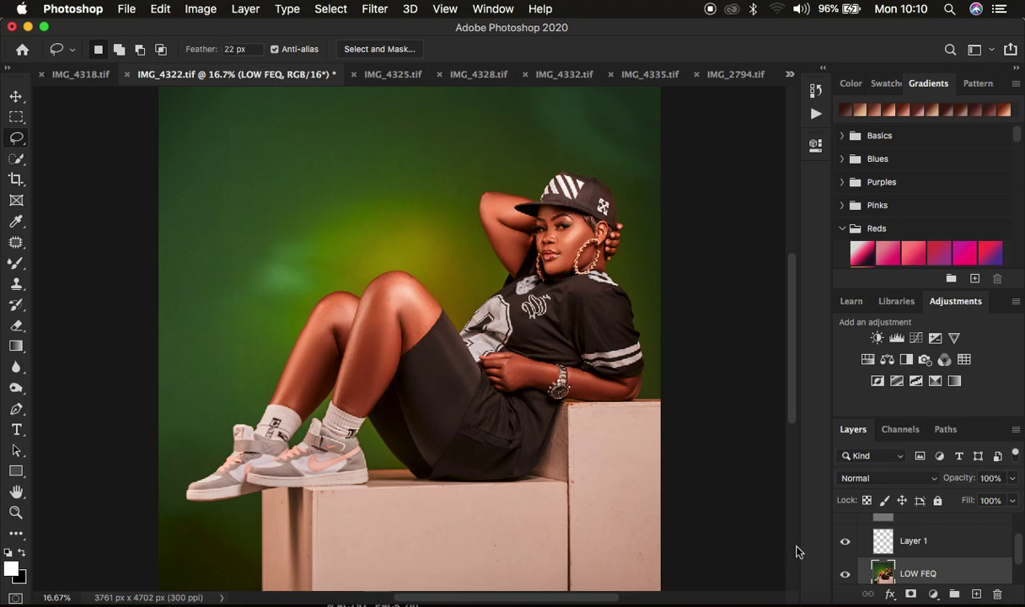
{"action": "mouse_move", "coordinate": [379, 306]}
{"action": "left_mouse_down"}
{"action": "mouse_move", "coordinate": [378, 291]}
{"action": "mouse_move", "coordinate": [389, 304]}
{"action": "mouse_move", "coordinate": [381, 371]}
{"action": "mouse_move", "coordinate": [364, 410]}
{"action": "mouse_move", "coordinate": [346, 407]}
{"action": "mouse_move", "coordinate": [337, 388]}
{"action": "mouse_move", "coordinate": [375, 295]}
{"action": "left_mouse_up"}
{"action": "left_click", "coordinate": [375, 8]}
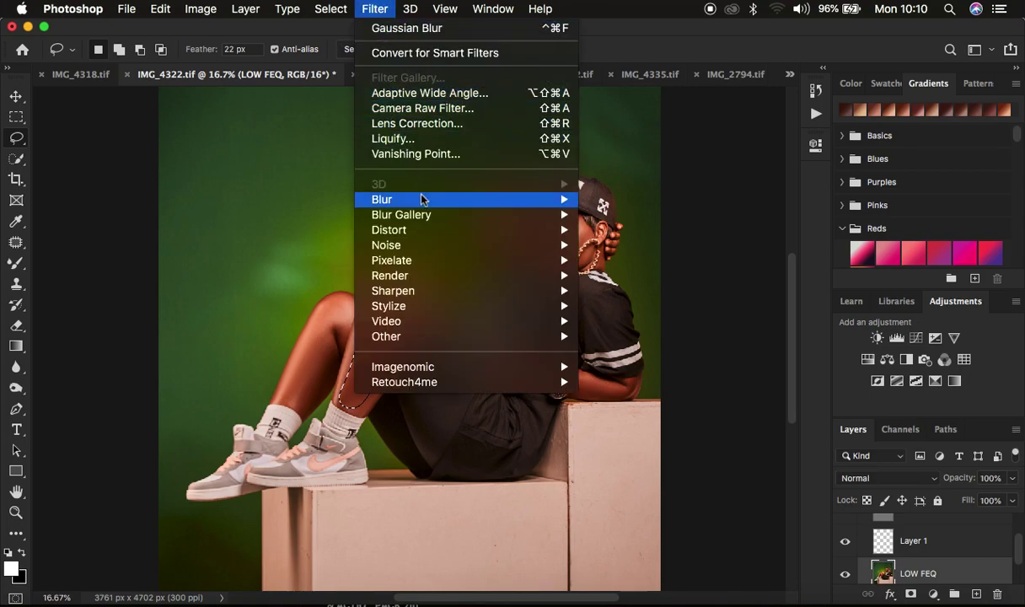
{"action": "mouse_move", "coordinate": [421, 199]}
{"action": "left_click", "coordinate": [639, 260]}
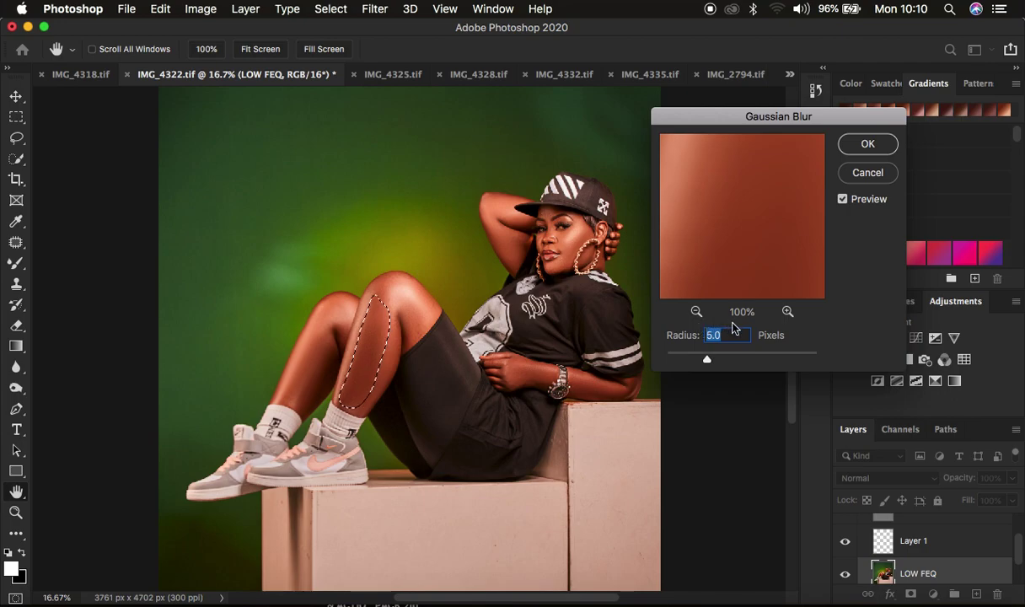
{"action": "left_click_drag", "start_coordinate": [707, 362], "coordinate": [733, 362]}
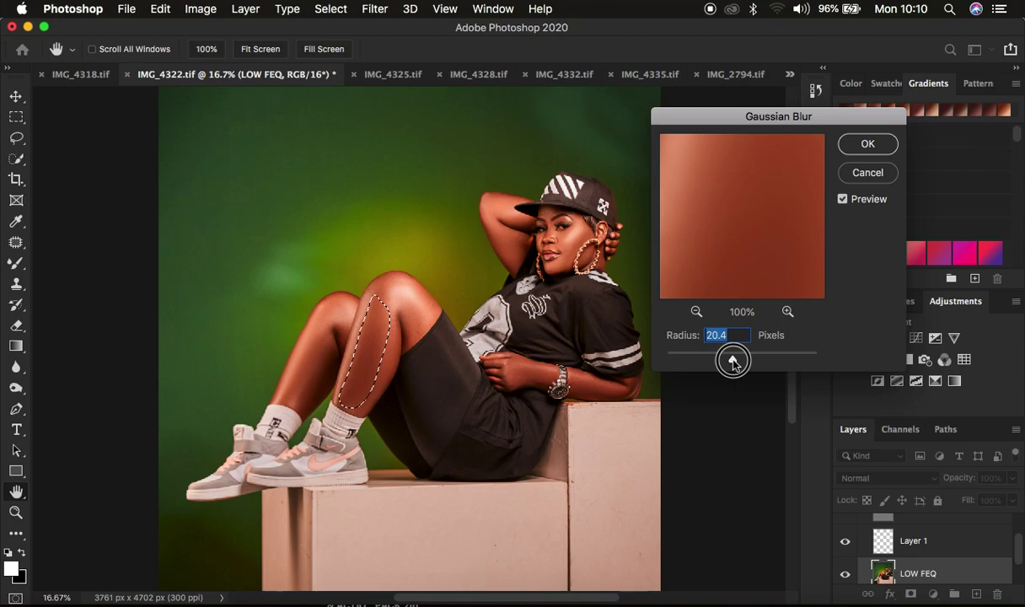
{"action": "left_click_drag", "start_coordinate": [733, 362], "coordinate": [733, 362]}
{"action": "left_click", "coordinate": [864, 146]}
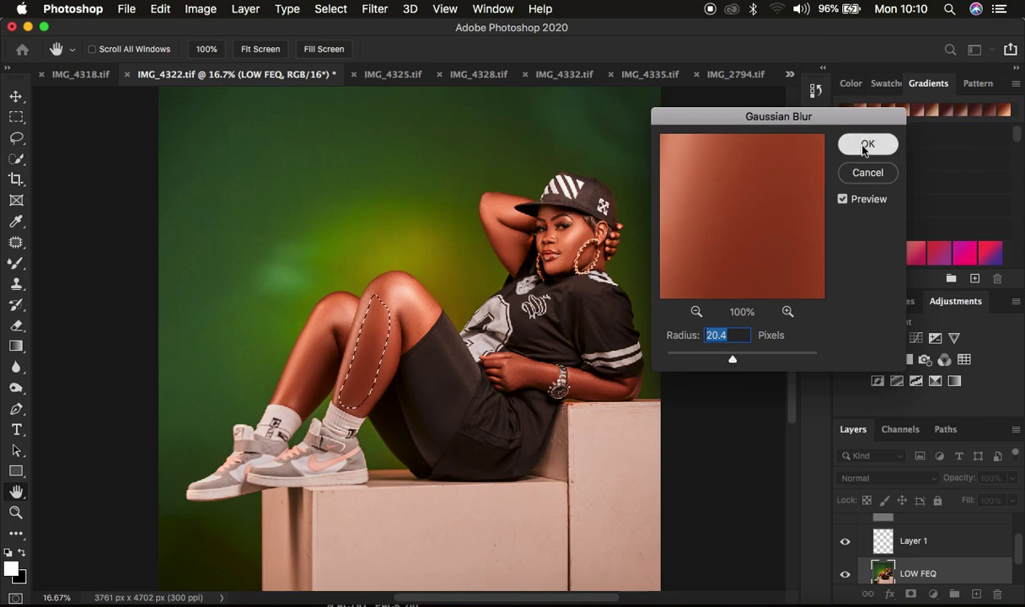
{"action": "key", "text": "l"}
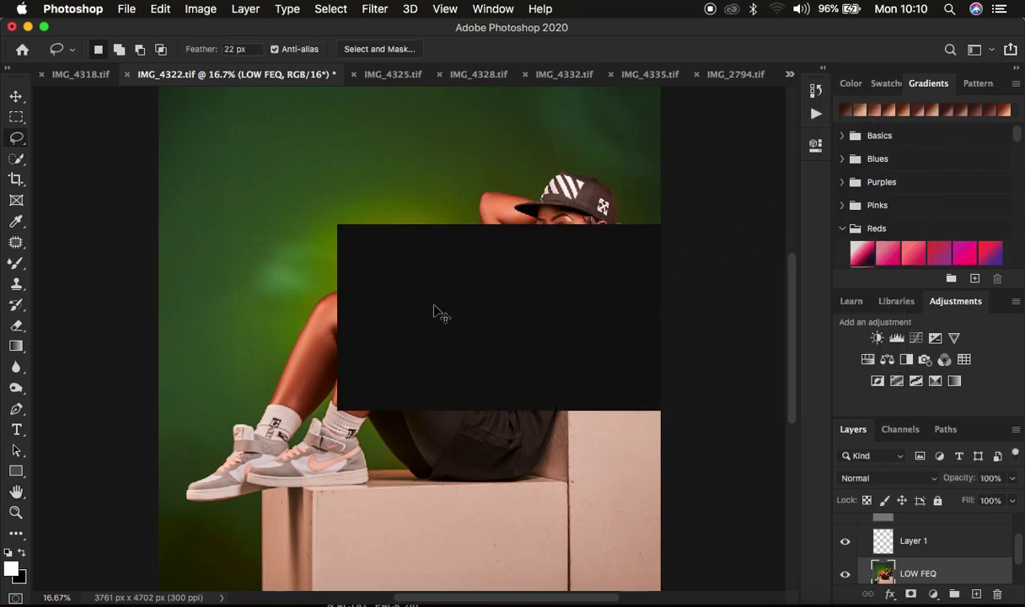
{"action": "key", "text": "super+minus"}
{"action": "key", "text": "super+plus"}
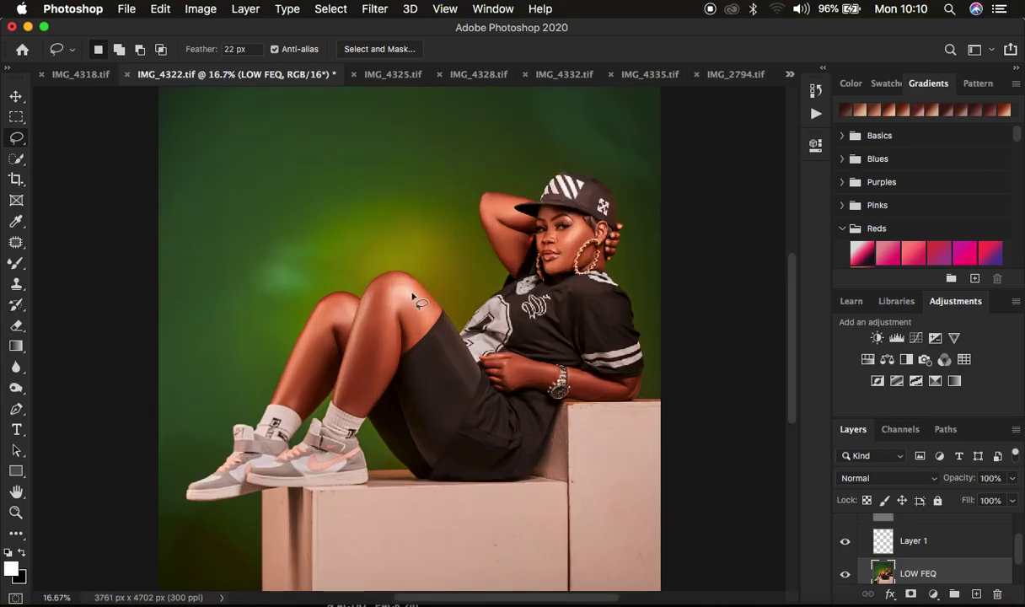
Lasso patches on the thigh beside the front knee and on the rear lower leg, applying the last Gaussian Blur to each.
{"action": "mouse_move", "coordinate": [413, 297]}
{"action": "left_mouse_down"}
{"action": "mouse_move", "coordinate": [398, 300]}
{"action": "mouse_move", "coordinate": [411, 327]}
{"action": "left_mouse_up"}
{"action": "right_click", "coordinate": [409, 327]}
{"action": "left_click", "coordinate": [471, 541]}
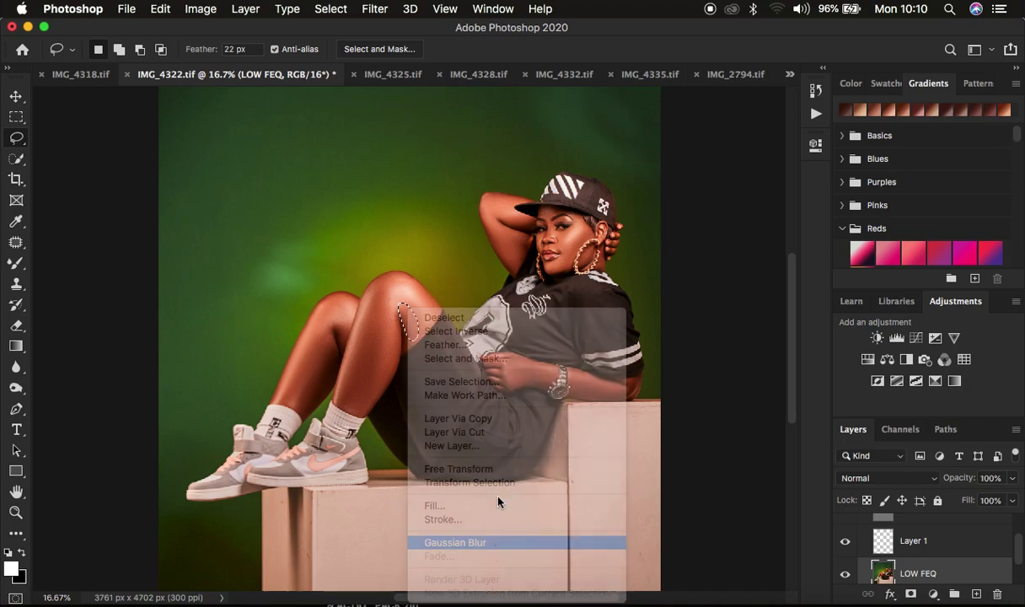
{"action": "left_click", "coordinate": [502, 495]}
{"action": "mouse_move", "coordinate": [333, 353]}
{"action": "left_mouse_down"}
{"action": "mouse_move", "coordinate": [287, 392]}
{"action": "mouse_move", "coordinate": [309, 385]}
{"action": "mouse_move", "coordinate": [304, 419]}
{"action": "mouse_move", "coordinate": [329, 384]}
{"action": "mouse_move", "coordinate": [330, 340]}
{"action": "mouse_move", "coordinate": [326, 368]}
{"action": "left_mouse_up"}
{"action": "right_click", "coordinate": [326, 368]}
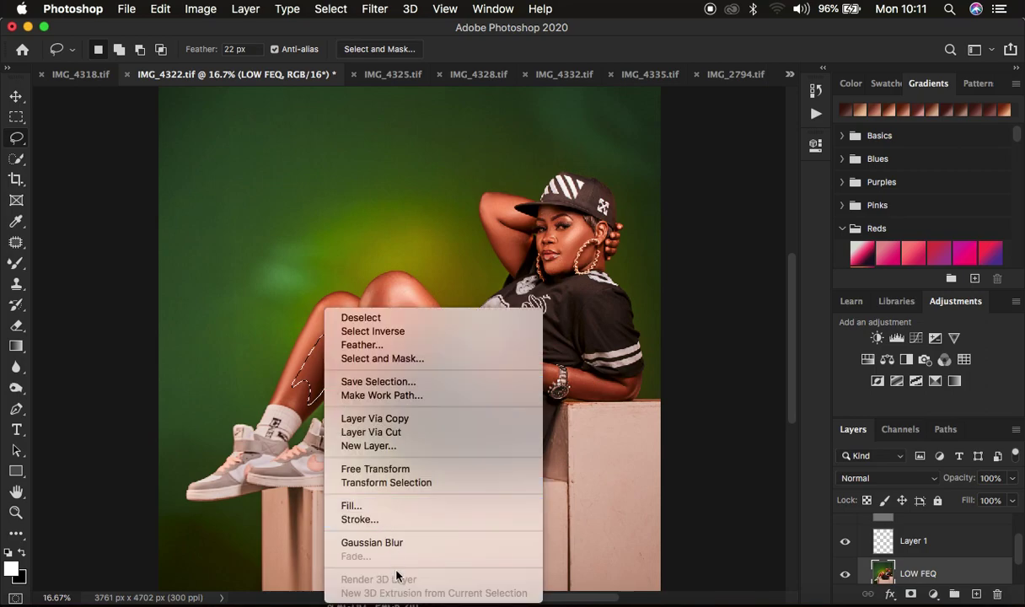
{"action": "left_click", "coordinate": [394, 542]}
{"action": "key", "text": "ctrl+d"}
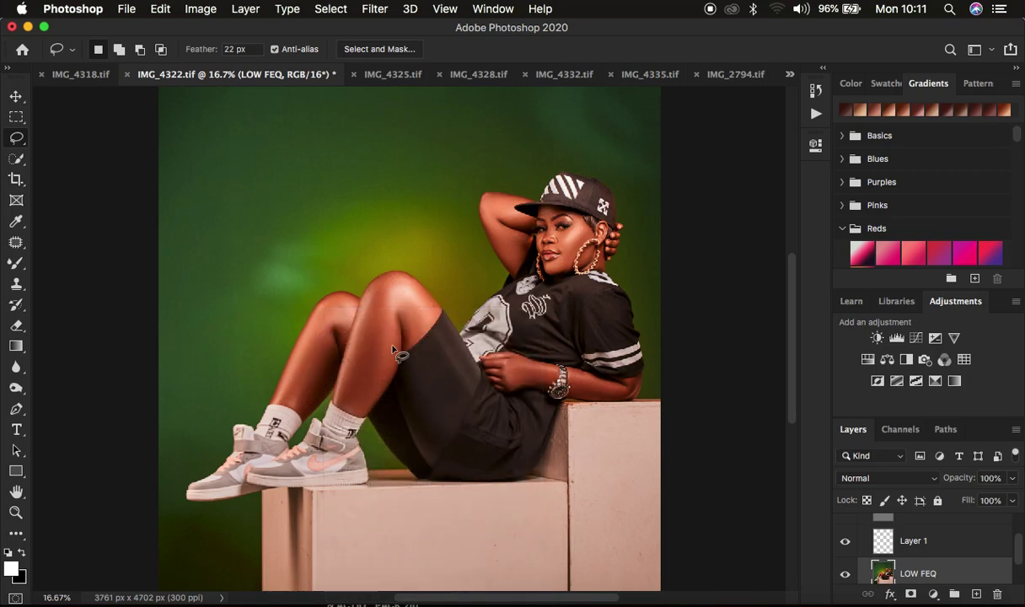
Lasso the skin just below the front knee and apply the last Gaussian Blur to it.
{"action": "mouse_move", "coordinate": [371, 295]}
{"action": "left_mouse_down"}
{"action": "mouse_move", "coordinate": [381, 329]}
{"action": "mouse_move", "coordinate": [388, 298]}
{"action": "mouse_move", "coordinate": [408, 279]}
{"action": "mouse_move", "coordinate": [381, 281]}
{"action": "mouse_move", "coordinate": [385, 312]}
{"action": "left_mouse_up"}
{"action": "right_click", "coordinate": [383, 310]}
{"action": "left_click", "coordinate": [499, 512]}
{"action": "left_click", "coordinate": [528, 497]}
Compare the portrait with and without the FREQ SEP 16 BIT group to check the blurred leg areas.
{"action": "scroll", "coordinate": [927, 548], "scroll_direction": "up", "scroll_amount": 2}
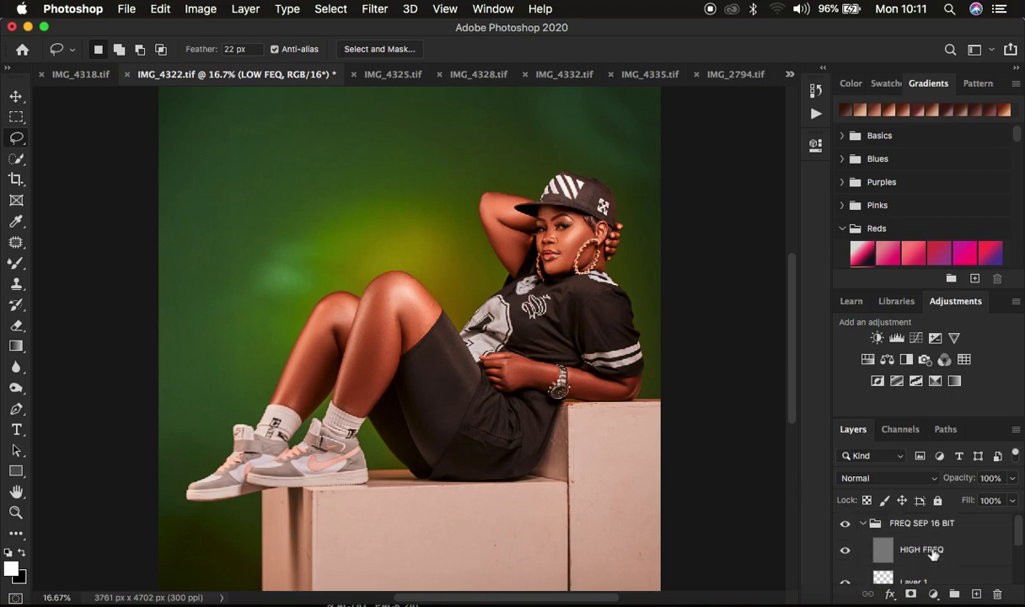
{"action": "left_click", "coordinate": [845, 526]}
{"action": "left_click", "coordinate": [844, 525]}
{"action": "left_click", "coordinate": [843, 526]}
{"action": "left_click", "coordinate": [843, 526]}
Select the HIGH FREQ layer and set the Clone Stamp to sample the Current Layer only.
{"action": "left_click", "coordinate": [925, 556]}
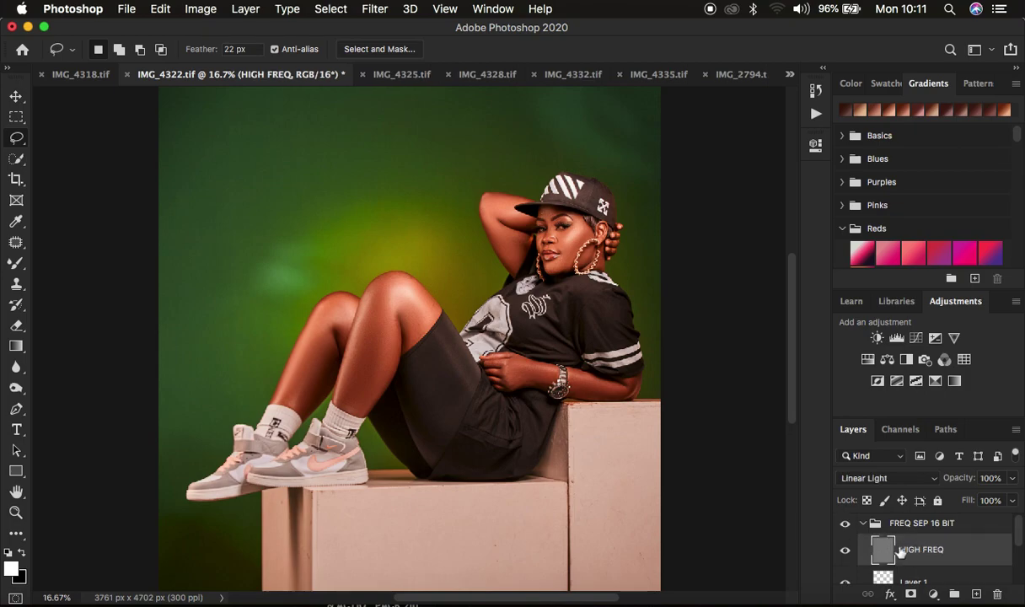
{"action": "left_click", "coordinate": [17, 285]}
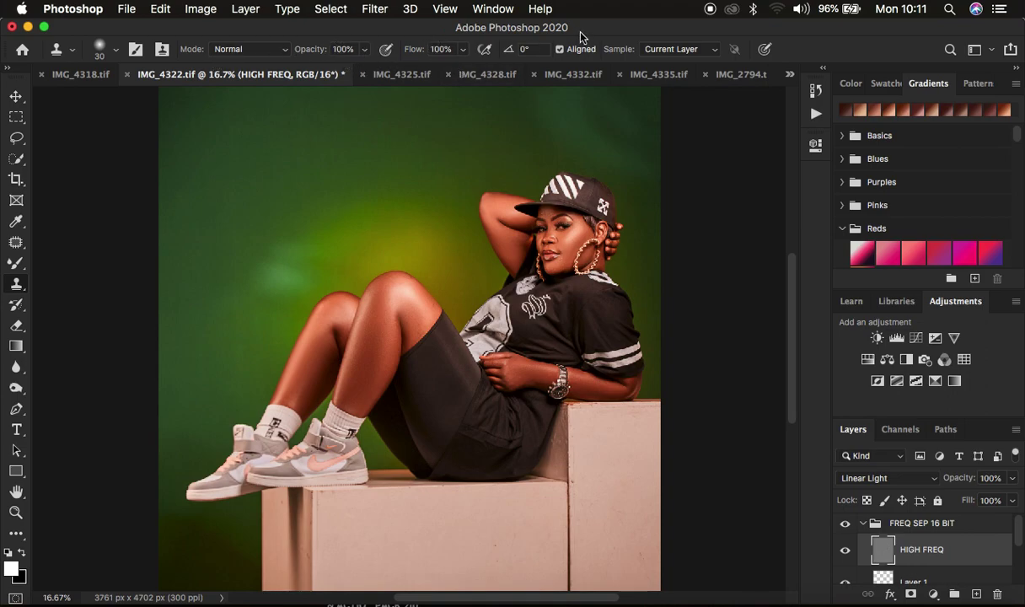
{"action": "left_click", "coordinate": [673, 52]}
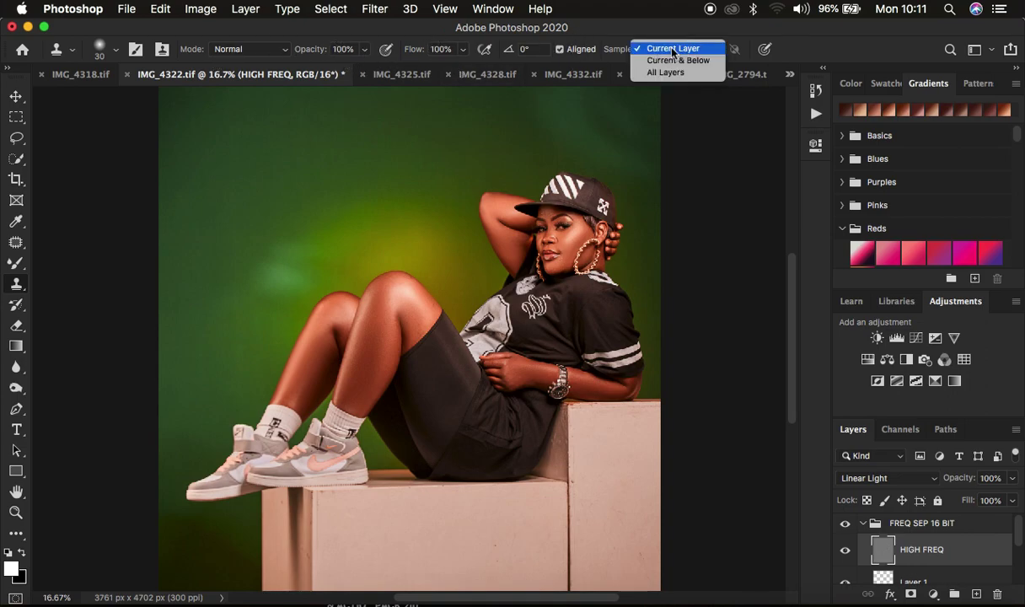
{"action": "left_click", "coordinate": [687, 44]}
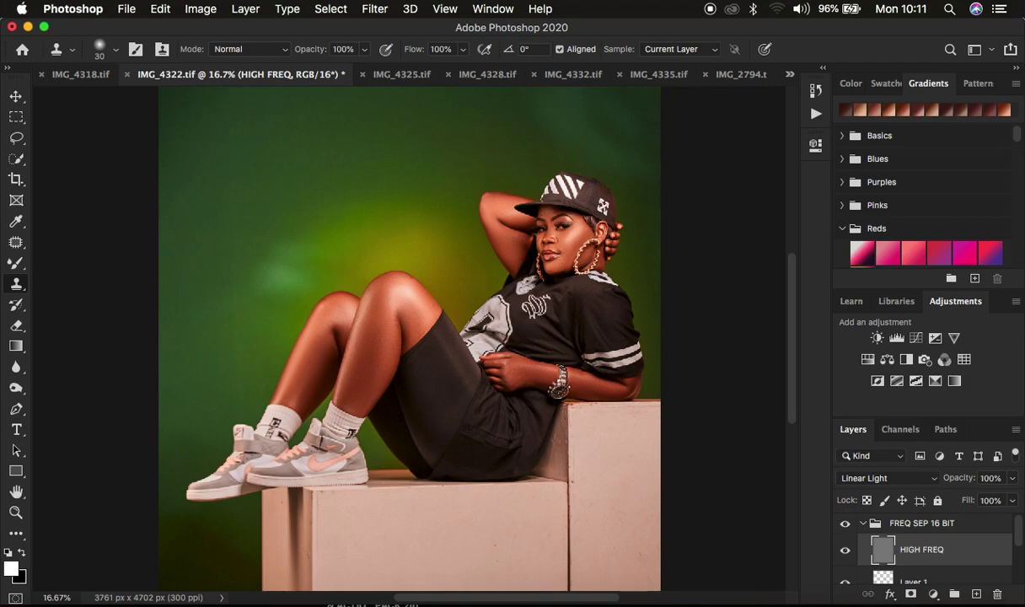
Clone clean skin texture over the blemishes on the front thigh and knee with a 45 px Clone Stamp.
{"action": "key", "text": "super+equal"}
{"action": "key", "text": "super+equal"}
{"action": "key", "text": "super+equal"}
{"action": "key", "text": "super+equal"}
{"action": "key", "text": "super+equal"}
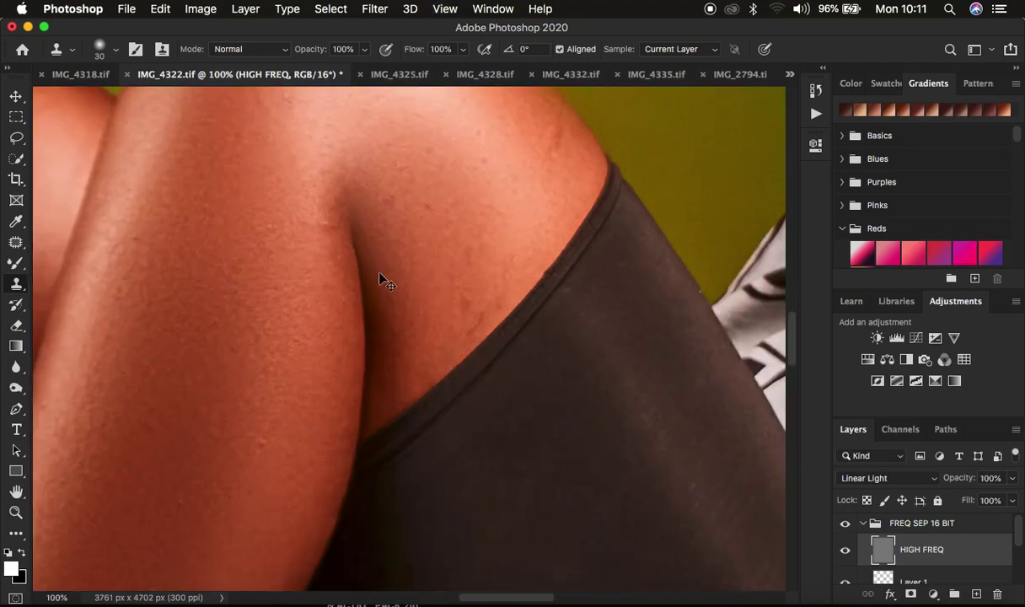
{"action": "key", "text": "super+minus"}
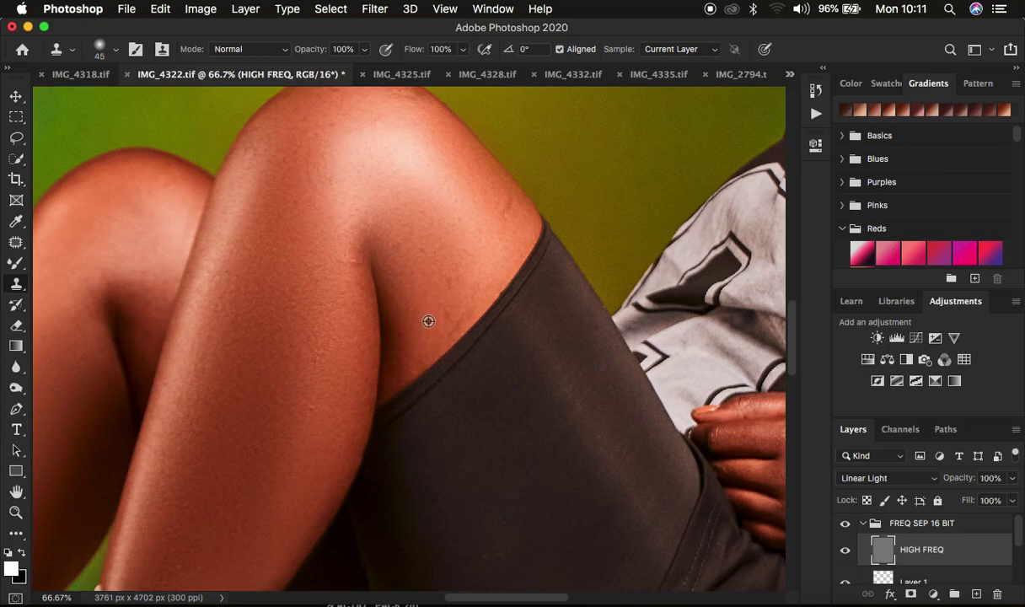
{"action": "left_click", "coordinate": [427, 319], "text": "alt"}
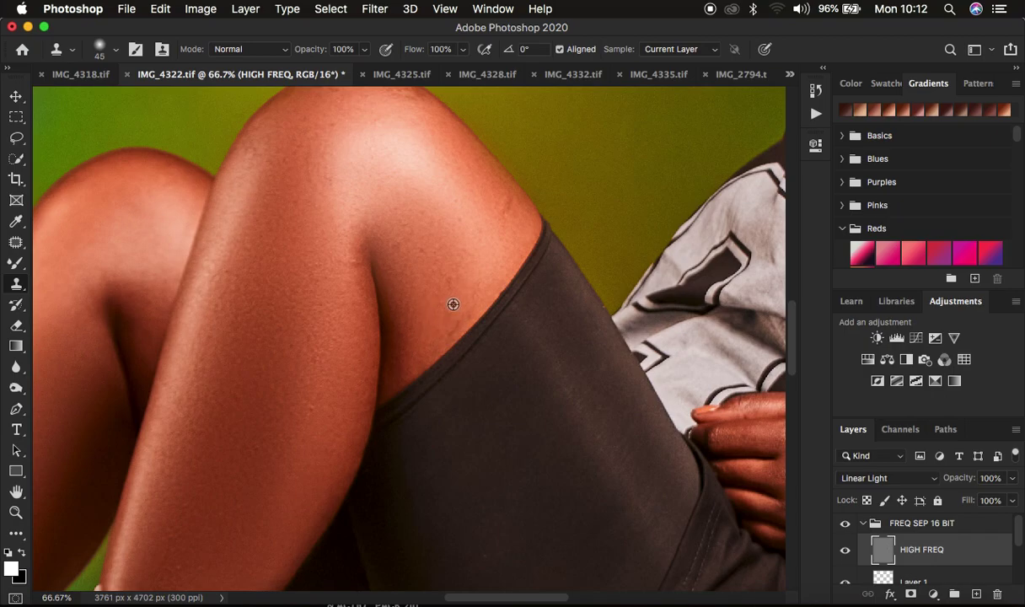
{"action": "left_click", "coordinate": [455, 295]}
{"action": "left_click", "coordinate": [516, 228], "text": "alt"}
{"action": "left_click", "coordinate": [435, 258]}
{"action": "left_click", "coordinate": [257, 156]}
Clean up texture blemishes on the front lower leg down to the sock with the Clone Stamp.
{"action": "left_click", "coordinate": [349, 283], "text": "alt"}
{"action": "scroll", "coordinate": [314, 363], "scroll_direction": "down", "scroll_amount": 5}
{"action": "scroll", "coordinate": [314, 364], "scroll_direction": "left", "scroll_amount": 4}
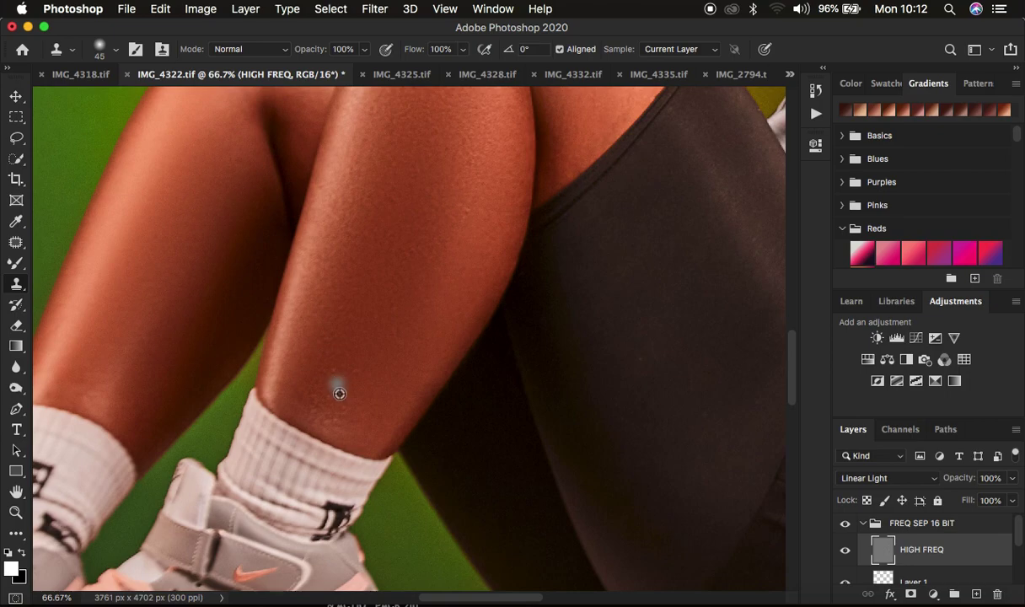
{"action": "left_click", "coordinate": [339, 393], "text": "alt"}
Clone clean skin texture over the blemishes on the cheek, chin and forehead with the 45 px Clone Stamp.
{"action": "scroll", "coordinate": [465, 323], "scroll_direction": "up", "scroll_amount": 5}
{"action": "scroll", "coordinate": [463, 323], "scroll_direction": "up", "scroll_amount": 10}
{"action": "scroll", "coordinate": [463, 323], "scroll_direction": "right", "scroll_amount": 3}
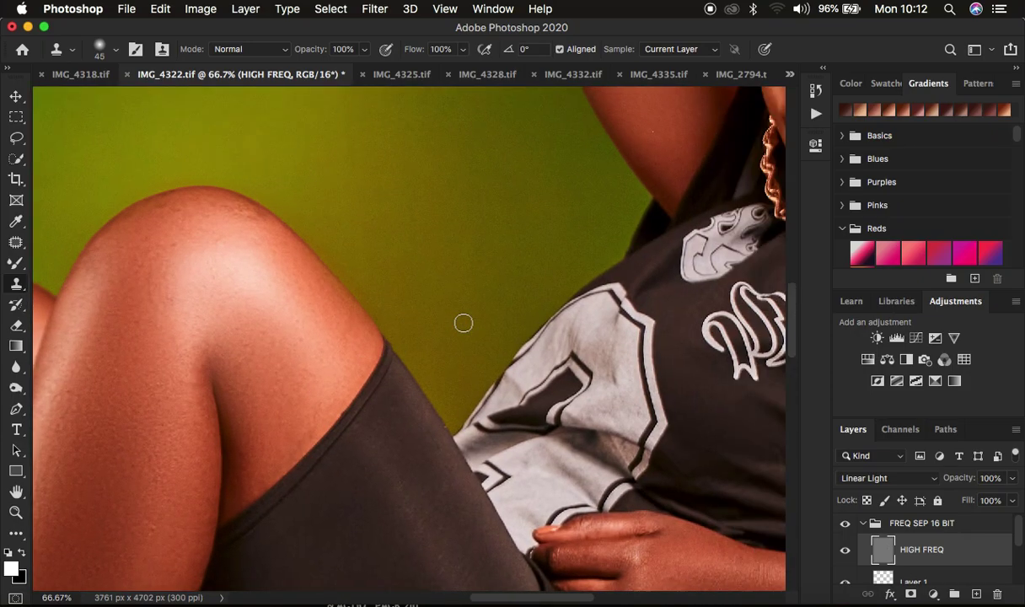
{"action": "scroll", "coordinate": [464, 323], "scroll_direction": "up", "scroll_amount": 1}
{"action": "scroll", "coordinate": [430, 354], "scroll_direction": "down", "scroll_amount": 5}
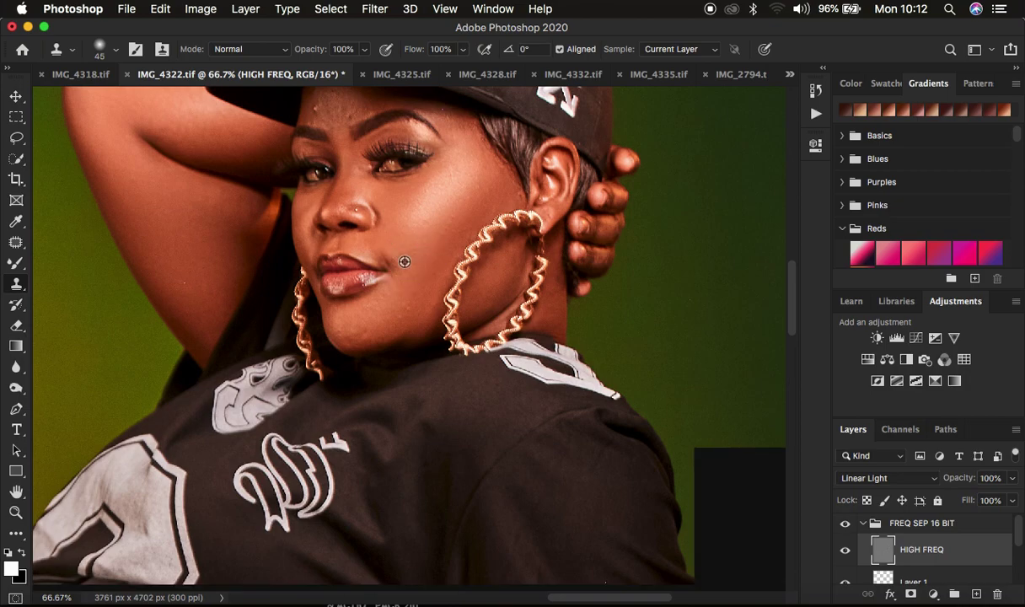
{"action": "left_click", "coordinate": [404, 261], "text": "alt"}
{"action": "left_click_drag", "start_coordinate": [410, 287], "coordinate": [428, 291]}
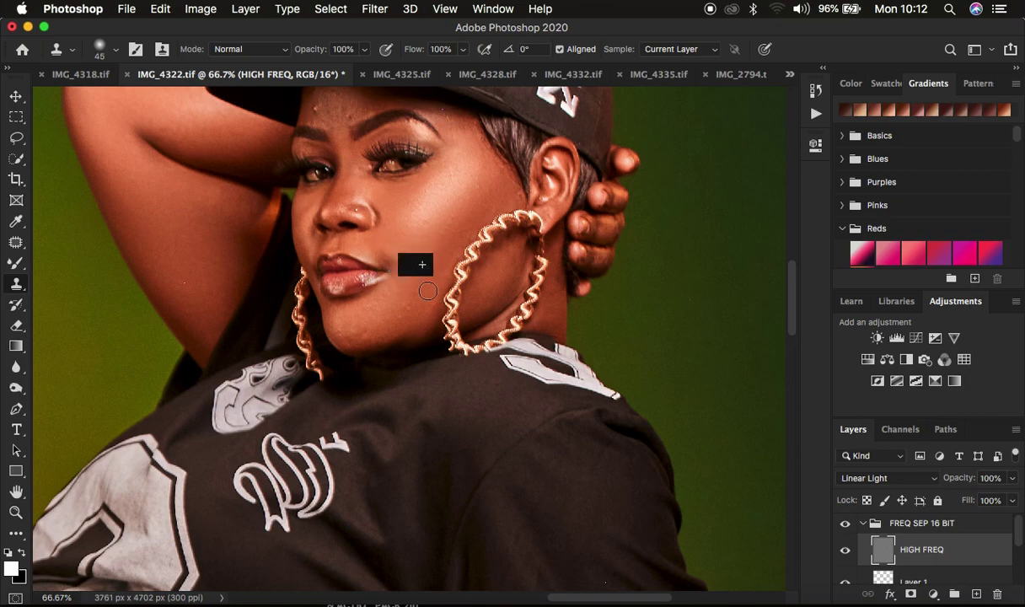
{"action": "left_click", "coordinate": [376, 302]}
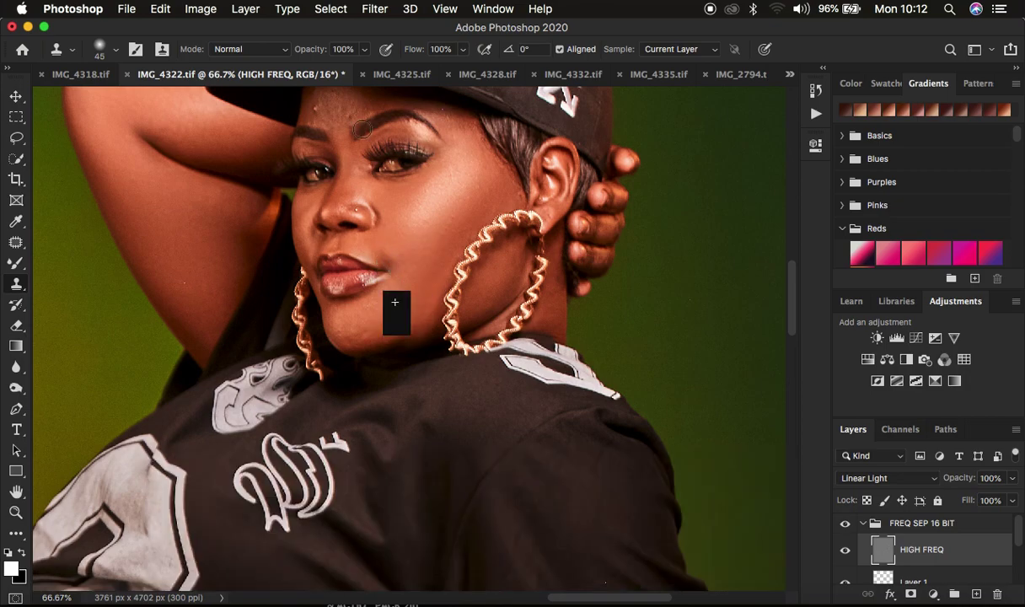
{"action": "left_click", "coordinate": [327, 108], "text": "alt"}
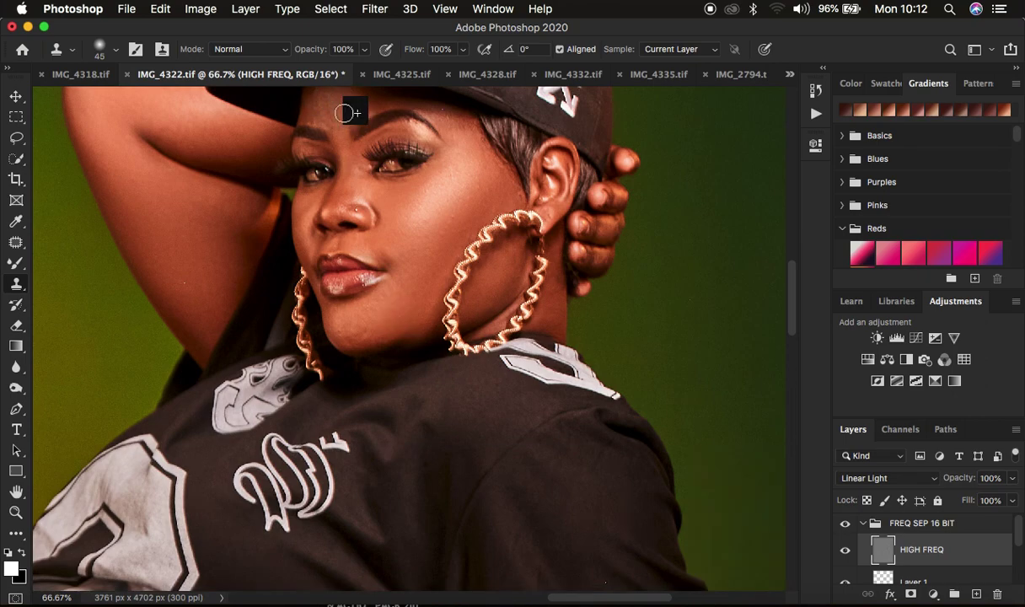
{"action": "left_click", "coordinate": [328, 120]}
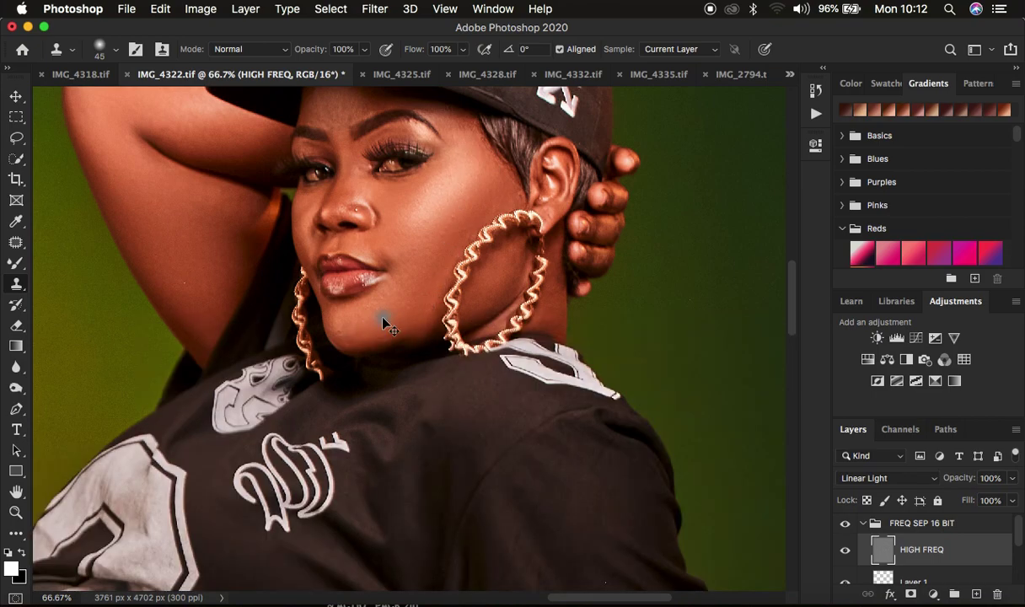
Collapse the FREQ SEP 16 BIT group and toggle its visibility to compare the whole portrait before and after retouching.
{"action": "key", "text": "super+minus"}
{"action": "key", "text": "super+minus"}
{"action": "key", "text": "super+minus"}
{"action": "key", "text": "super+minus"}
{"action": "key", "text": "super+minus"}
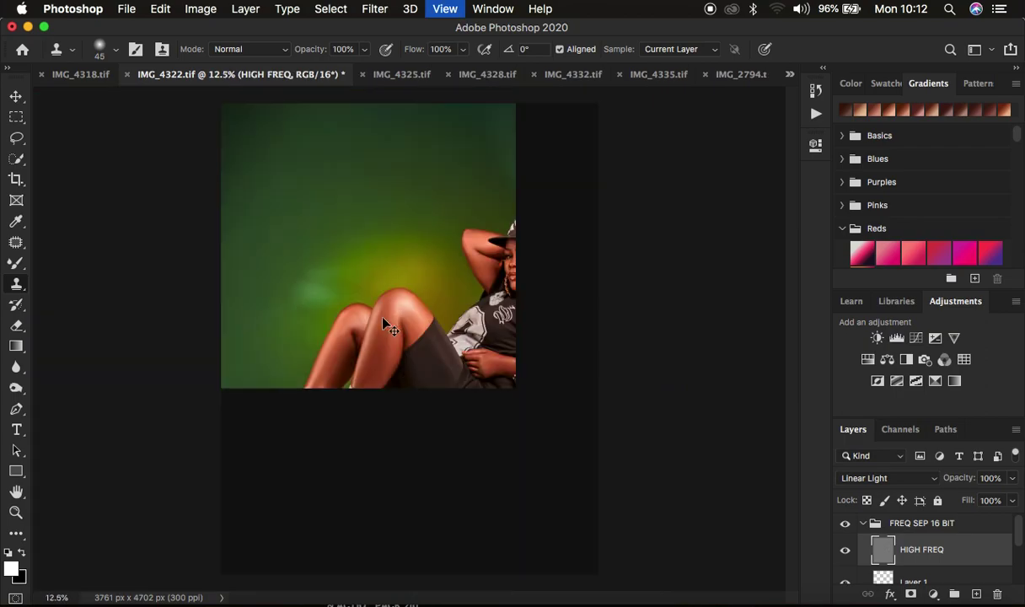
{"action": "key", "text": "super+minus"}
{"action": "key", "text": "super+plus"}
{"action": "key", "text": "super+plus"}
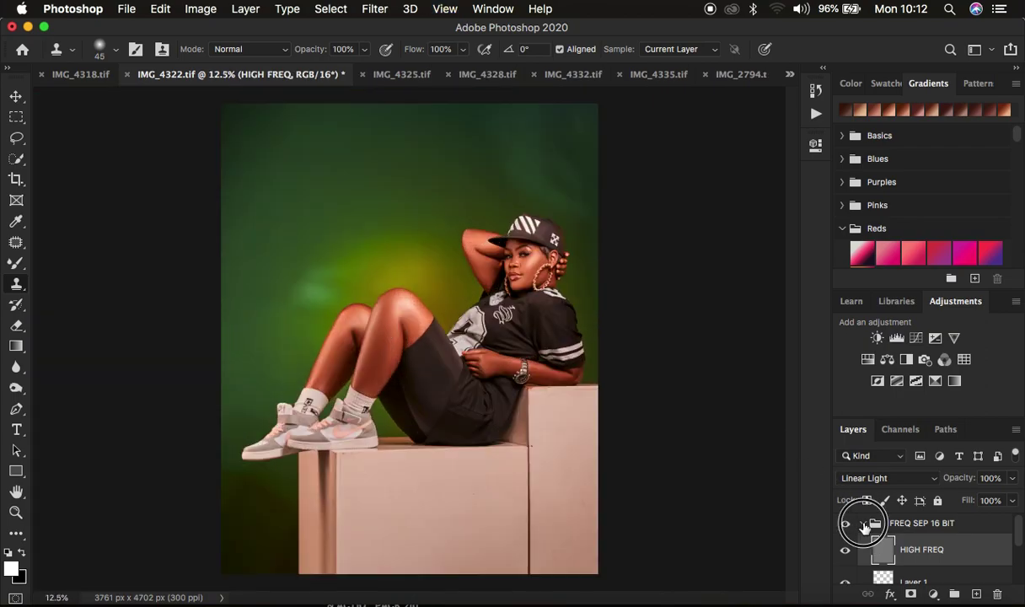
{"action": "left_click", "coordinate": [860, 524]}
{"action": "left_click", "coordinate": [846, 525]}
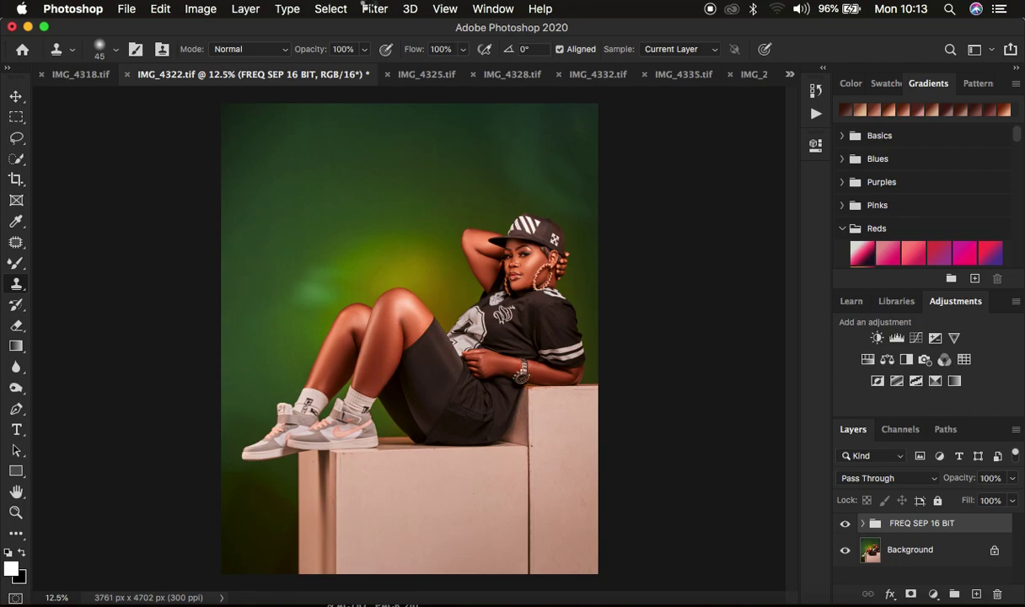
Stamp all visible layers into a new top layer and open it in the Camera Raw Filter.
{"action": "key", "text": "super+alt+shift+e"}
{"action": "left_click", "coordinate": [373, 8]}
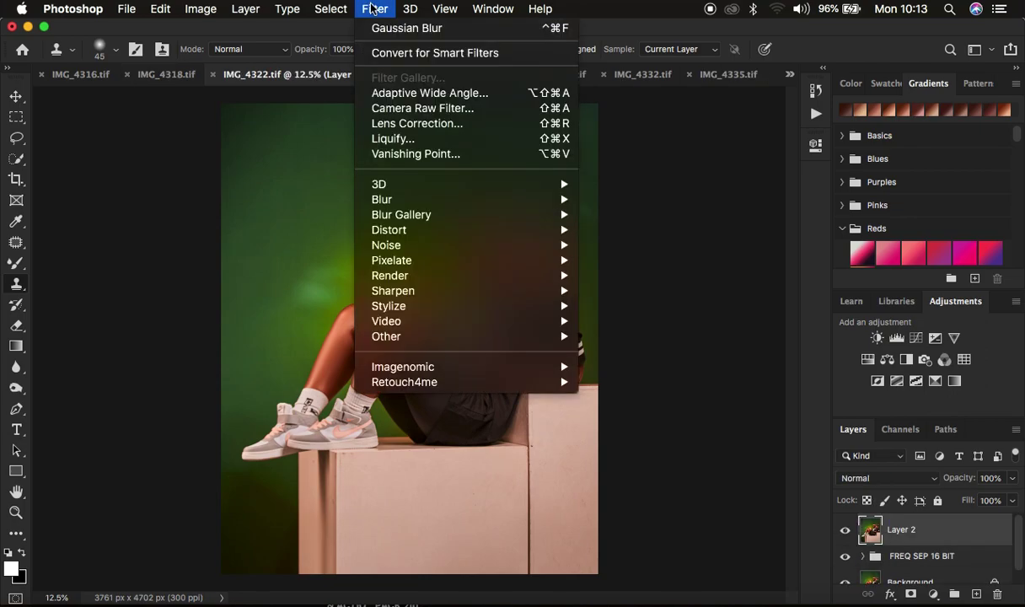
{"action": "left_click", "coordinate": [406, 105]}
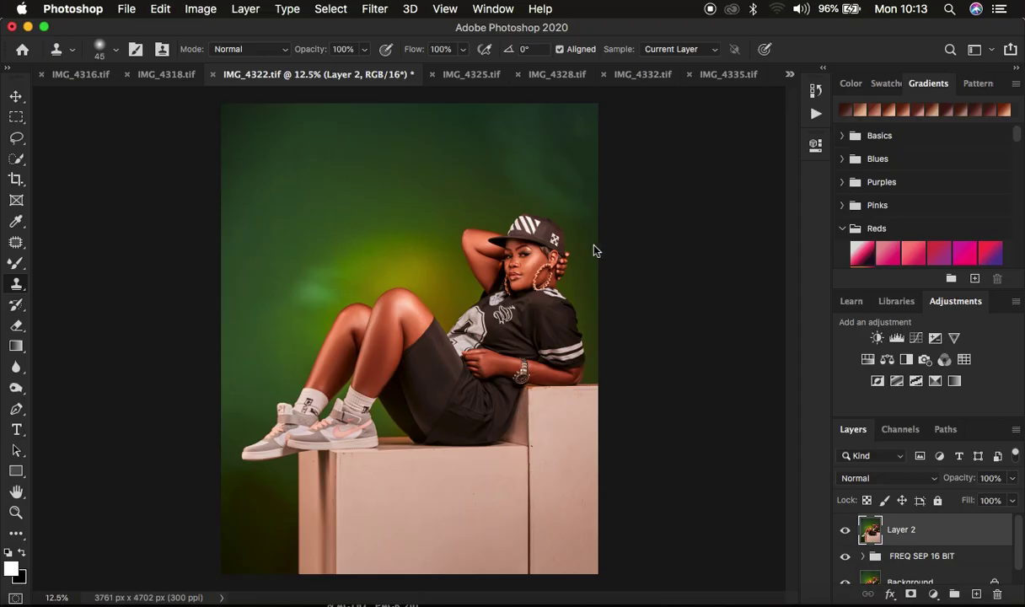
Set the Oranges luminance to -10 in the HSL Color Mixer.
{"action": "scroll", "coordinate": [910, 340], "scroll_direction": "up", "scroll_amount": 10}
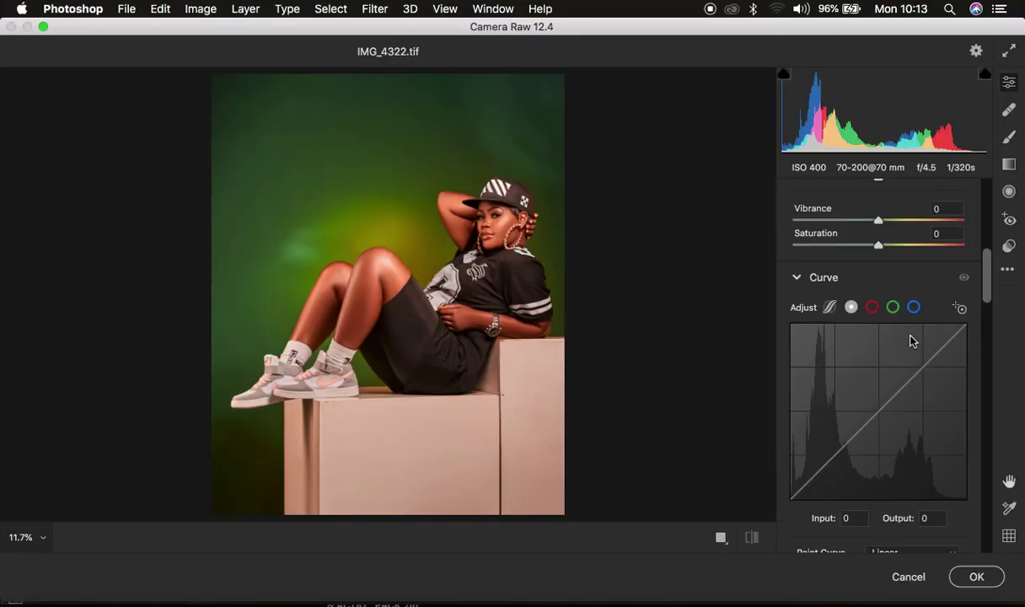
{"action": "scroll", "coordinate": [910, 340], "scroll_direction": "down", "scroll_amount": 5}
{"action": "scroll", "coordinate": [911, 341], "scroll_direction": "down", "scroll_amount": 6}
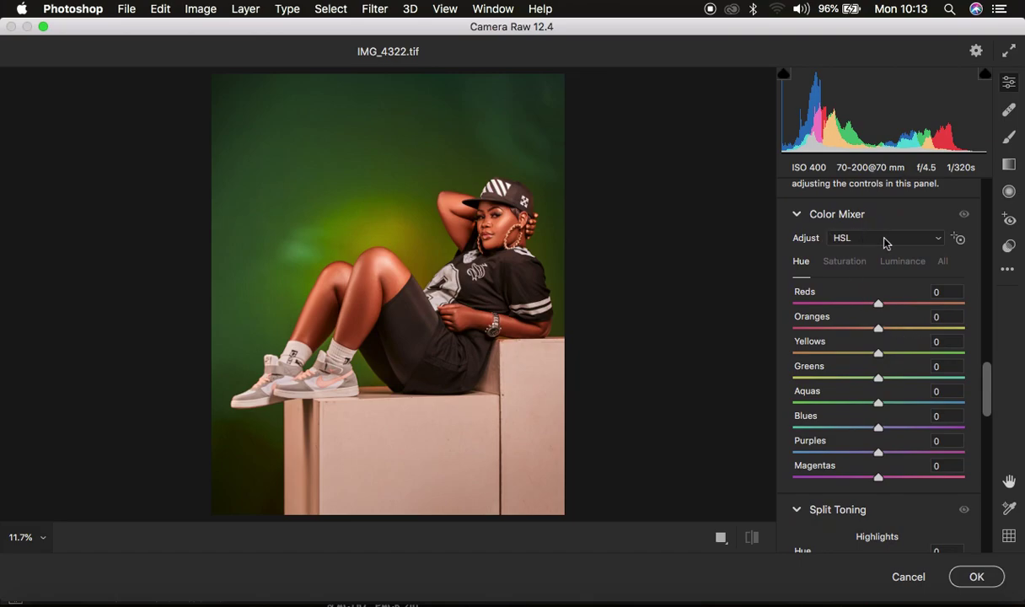
{"action": "left_click", "coordinate": [903, 262]}
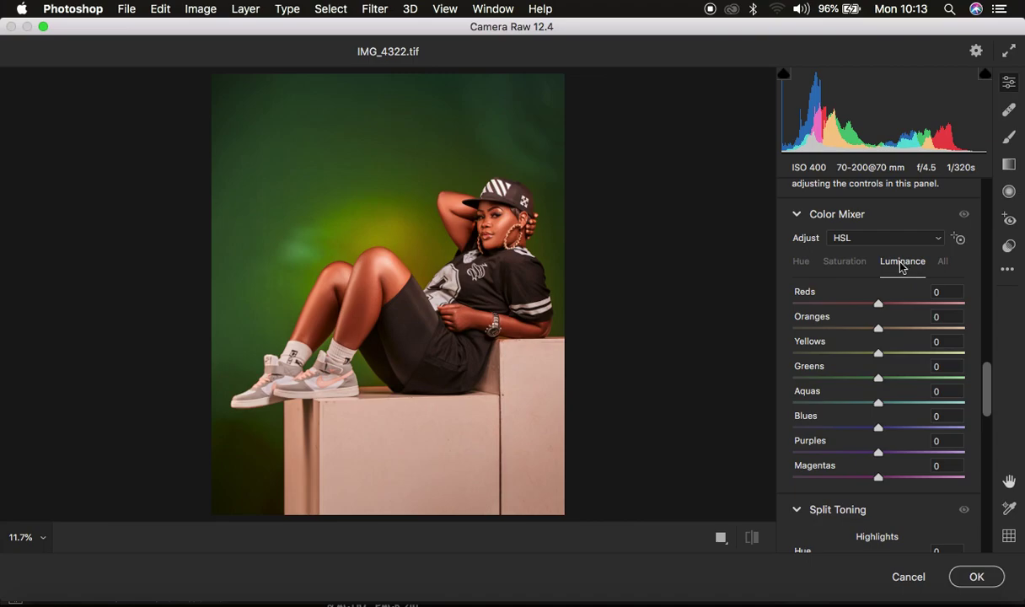
{"action": "left_click_drag", "start_coordinate": [875, 331], "coordinate": [871, 331]}
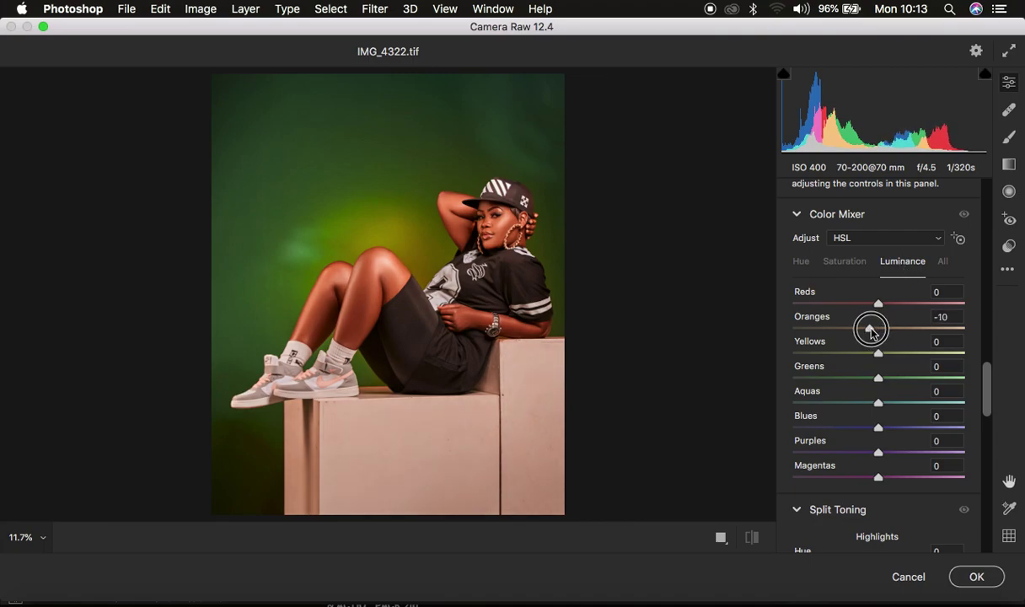
{"action": "left_click_drag", "start_coordinate": [871, 331], "coordinate": [871, 332]}
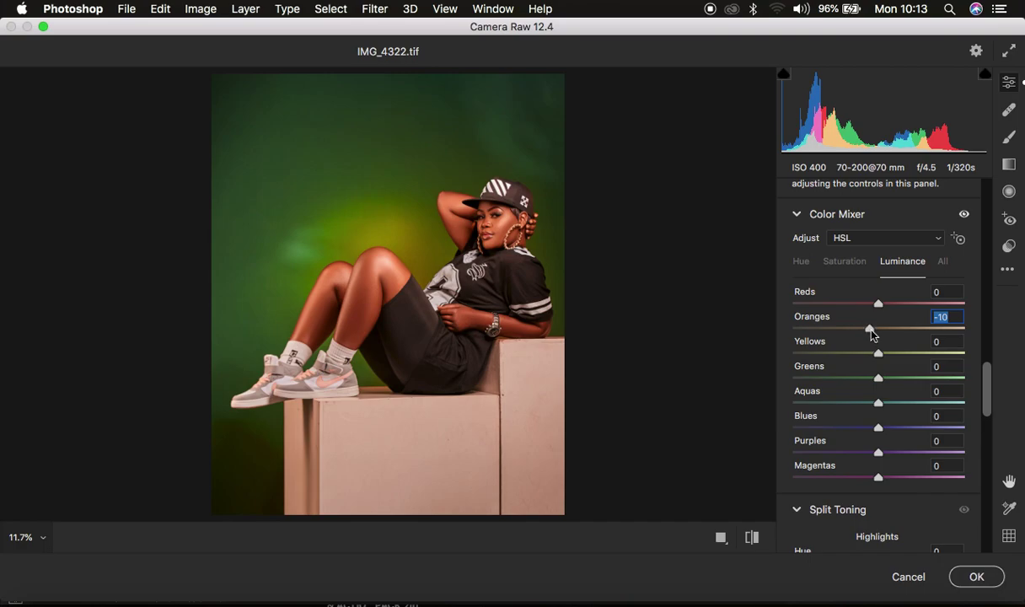
Raise the Basic contrast to +6 and compare the portrait with its before view.
{"action": "scroll", "coordinate": [903, 330], "scroll_direction": "up", "scroll_amount": 15}
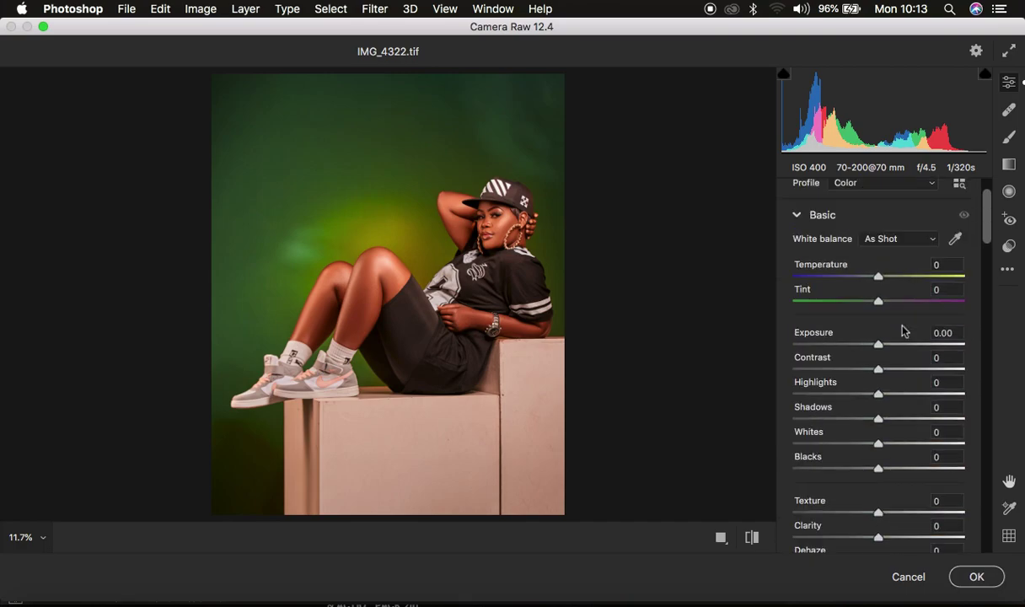
{"action": "left_click_drag", "start_coordinate": [878, 415], "coordinate": [883, 415]}
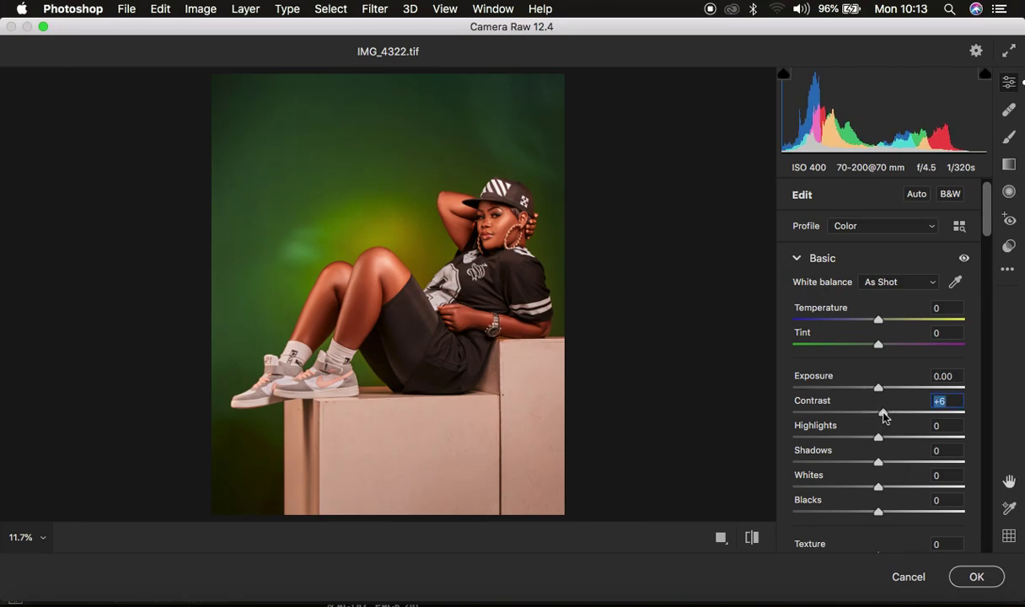
{"action": "scroll", "coordinate": [878, 440], "scroll_direction": "down", "scroll_amount": 4}
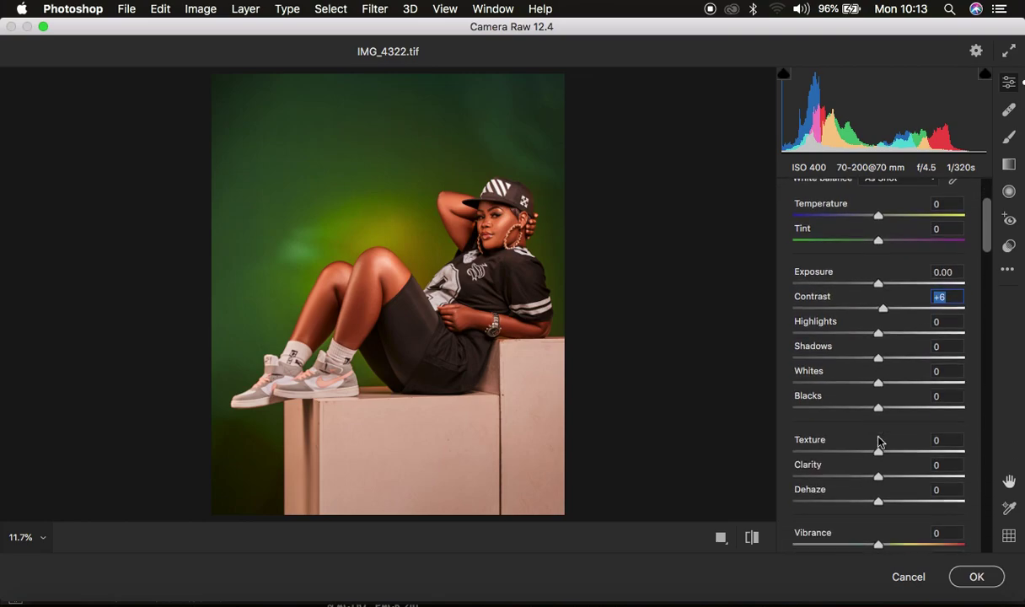
{"action": "left_click", "coordinate": [752, 538]}
{"action": "left_click", "coordinate": [752, 539]}
{"action": "left_click", "coordinate": [752, 539]}
{"action": "left_click", "coordinate": [752, 539]}
Shift the Yellows hue to +3 in the HSL Color Mixer and apply the Camera Raw adjustments.
{"action": "scroll", "coordinate": [908, 438], "scroll_direction": "down", "scroll_amount": 10}
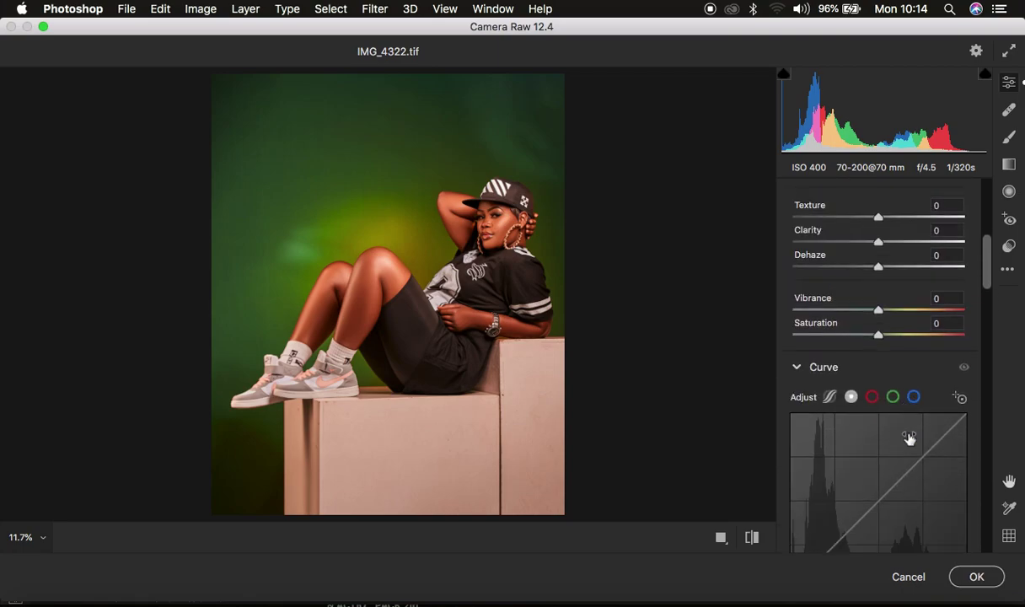
{"action": "scroll", "coordinate": [909, 438], "scroll_direction": "down", "scroll_amount": 5}
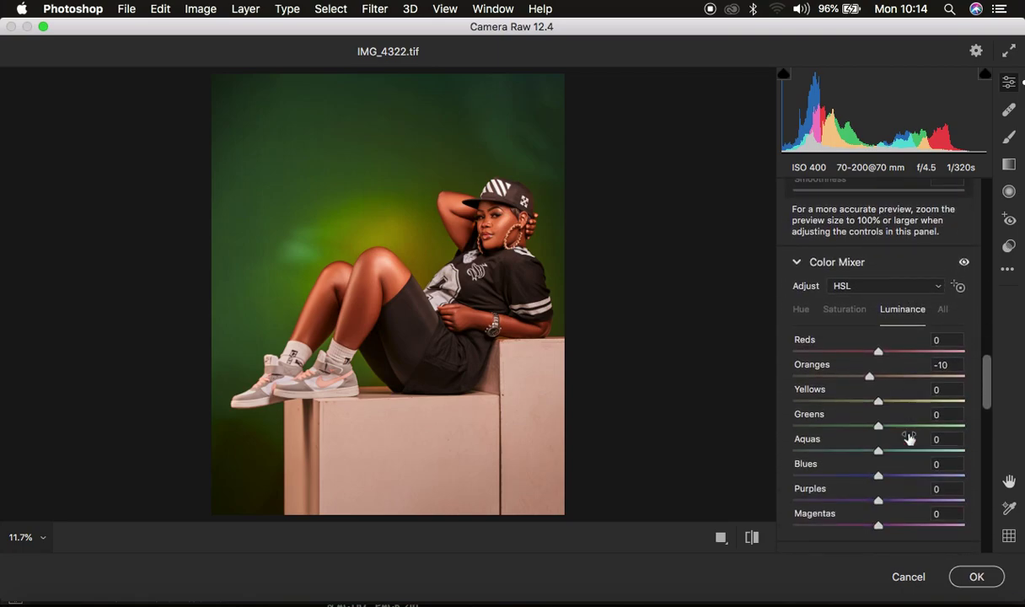
{"action": "left_click", "coordinate": [802, 312]}
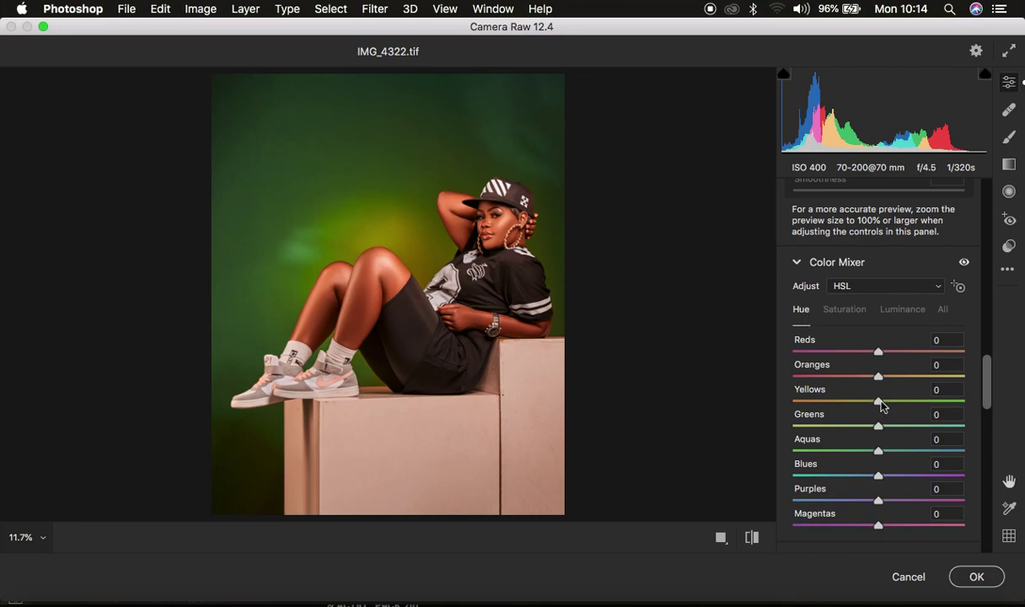
{"action": "left_click_drag", "start_coordinate": [882, 406], "coordinate": [885, 407]}
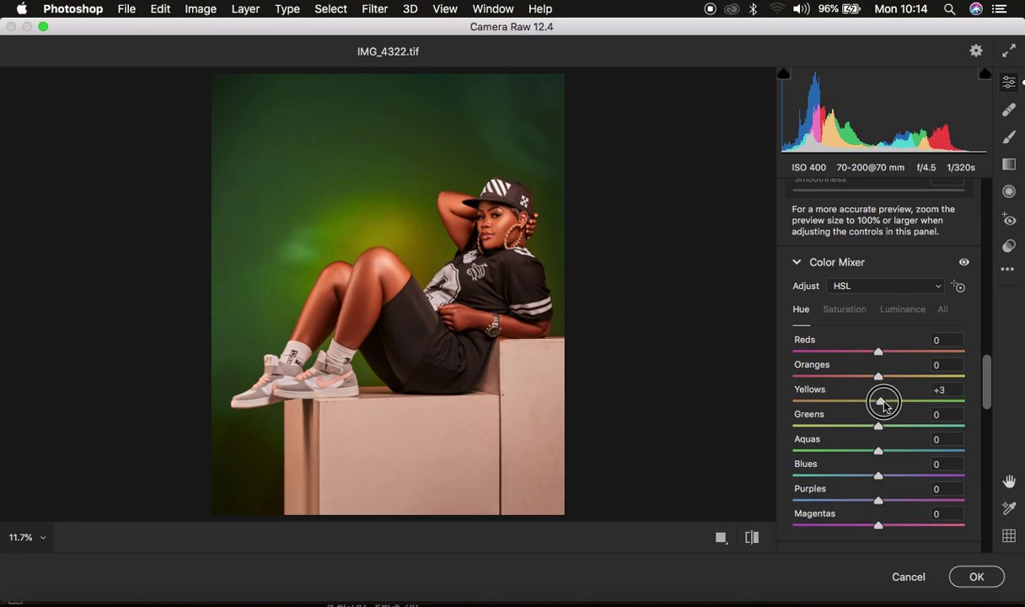
{"action": "left_click_drag", "start_coordinate": [883, 404], "coordinate": [884, 406]}
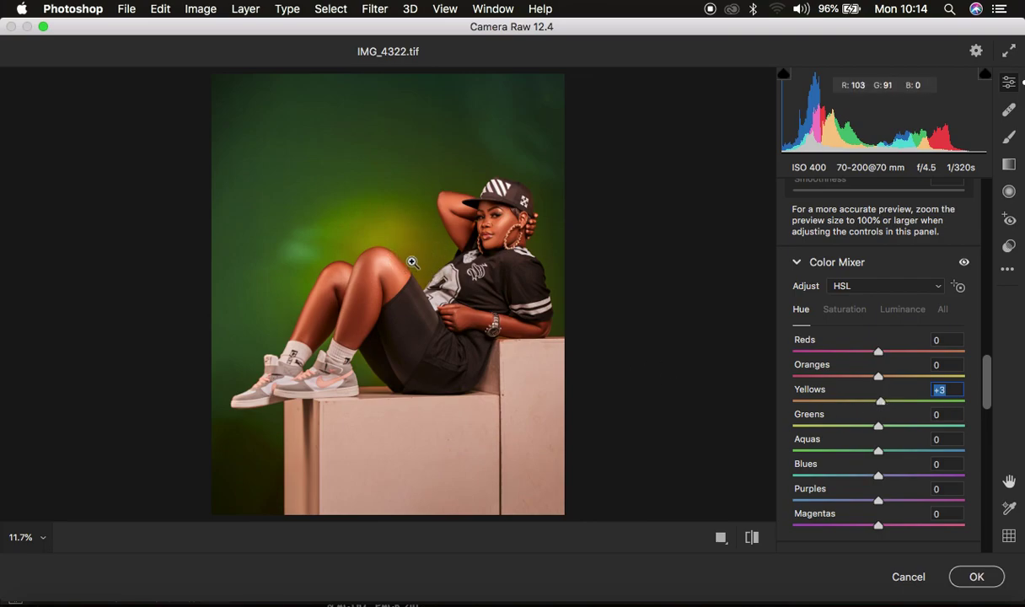
{"action": "left_click", "coordinate": [973, 580]}
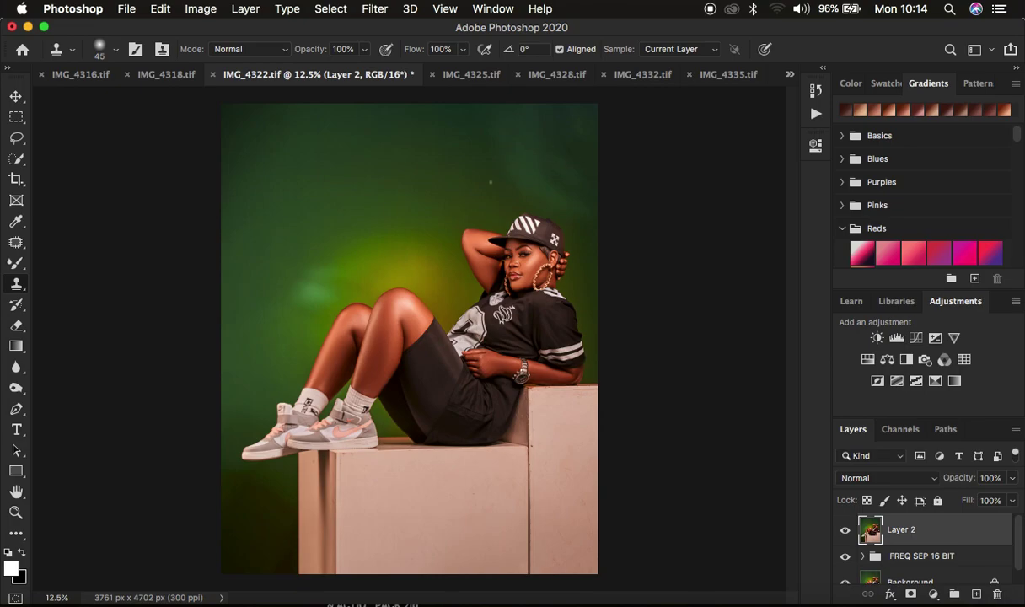
Patch the pale light streak on the backdrop above the knees with cleaner green backdrop areas using the Patch tool.
{"action": "left_click", "coordinate": [16, 242]}
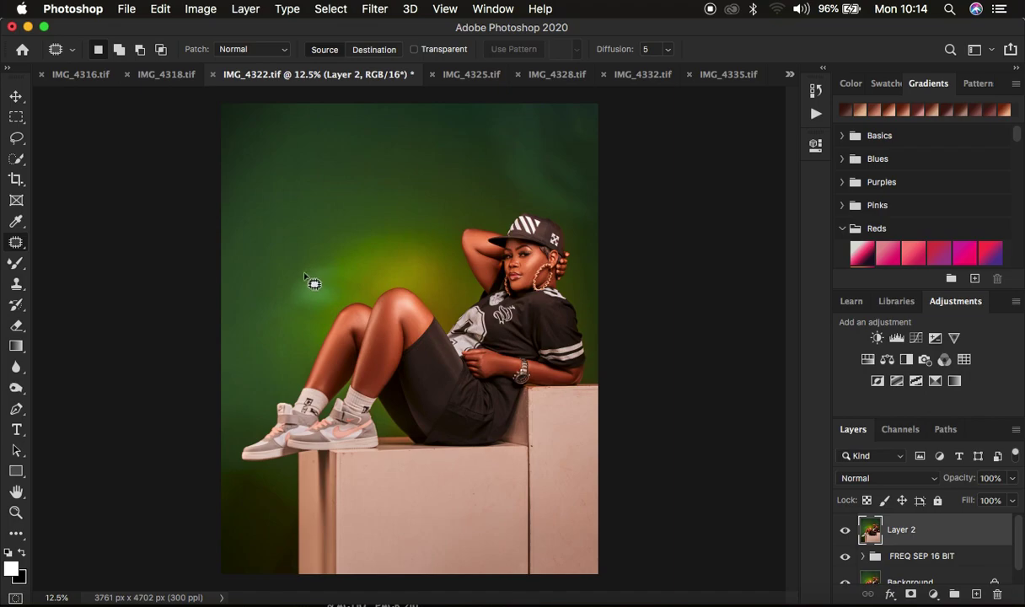
{"action": "mouse_move", "coordinate": [318, 269]}
{"action": "left_mouse_down"}
{"action": "mouse_move", "coordinate": [297, 288]}
{"action": "mouse_move", "coordinate": [325, 303]}
{"action": "mouse_move", "coordinate": [336, 283]}
{"action": "mouse_move", "coordinate": [317, 270]}
{"action": "left_mouse_up"}
{"action": "left_click_drag", "start_coordinate": [321, 278], "coordinate": [365, 251]}
{"action": "key", "text": "super+minus"}
{"action": "key", "text": "super+plus"}
{"action": "mouse_move", "coordinate": [316, 292]}
{"action": "left_mouse_down"}
{"action": "mouse_move", "coordinate": [350, 269]}
{"action": "mouse_move", "coordinate": [377, 270]}
{"action": "mouse_move", "coordinate": [332, 268]}
{"action": "mouse_move", "coordinate": [295, 305]}
{"action": "mouse_move", "coordinate": [355, 240]}
{"action": "mouse_move", "coordinate": [360, 251]}
{"action": "mouse_move", "coordinate": [435, 218]}
{"action": "left_mouse_up"}
{"action": "key", "text": "super+d"}
{"action": "key", "text": "super+minus"}
{"action": "key", "text": "super+plus"}
Patch the uneven light area in the upper-right corner of the backdrop.
{"action": "mouse_move", "coordinate": [547, 110]}
{"action": "left_mouse_down"}
{"action": "mouse_move", "coordinate": [552, 167]}
{"action": "mouse_move", "coordinate": [590, 117]}
{"action": "mouse_move", "coordinate": [497, 139]}
{"action": "mouse_move", "coordinate": [599, 173]}
{"action": "mouse_move", "coordinate": [494, 181]}
{"action": "mouse_move", "coordinate": [540, 143]}
{"action": "left_mouse_up"}
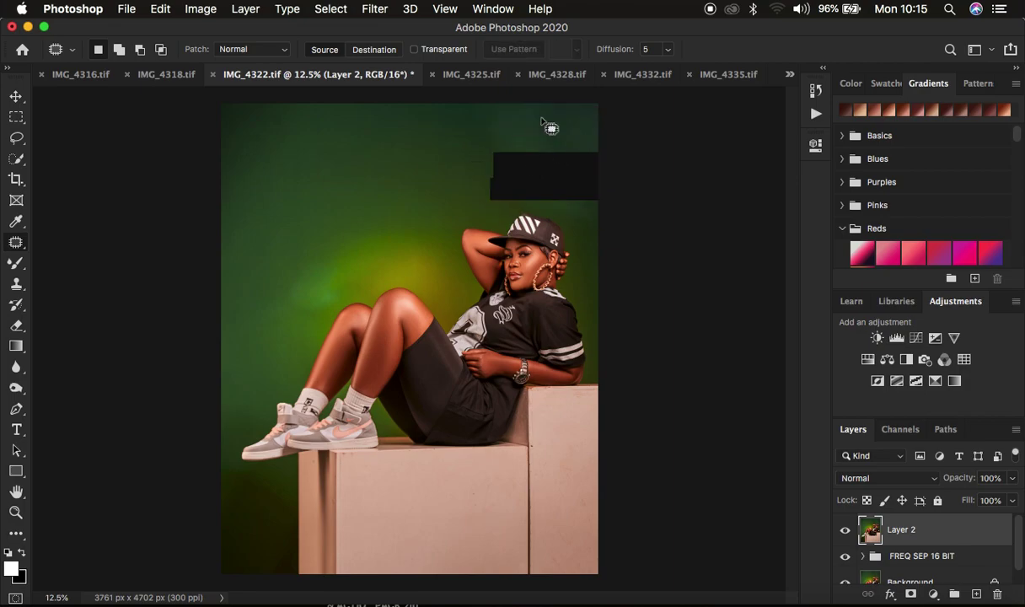
{"action": "key", "text": "super+minus"}
{"action": "key", "text": "super+plus"}
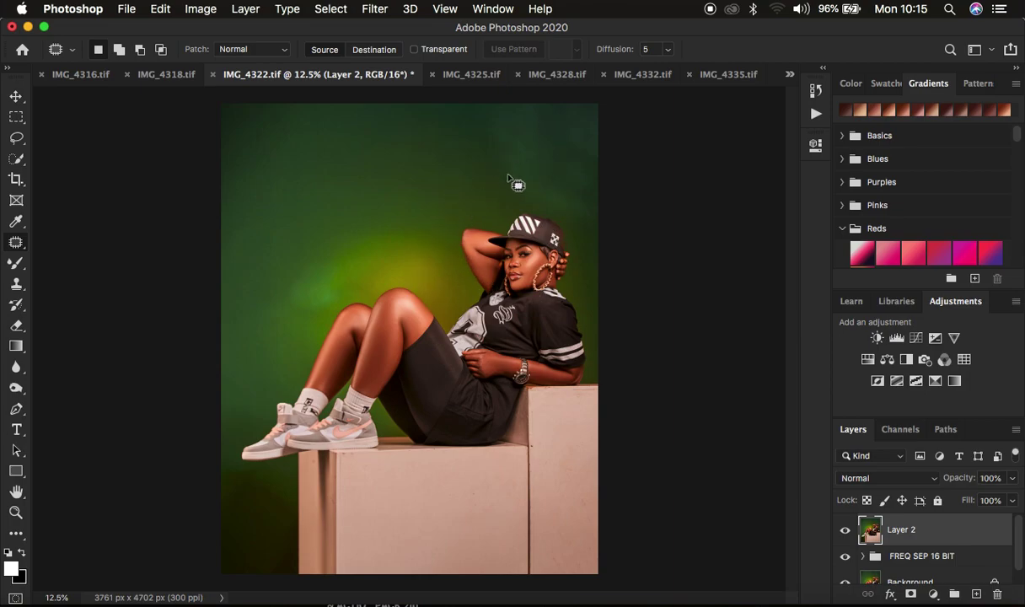
Blend the light streak above the knees into the backdrop glow with an enlarged Mixer Brush.
{"action": "left_click", "coordinate": [16, 264]}
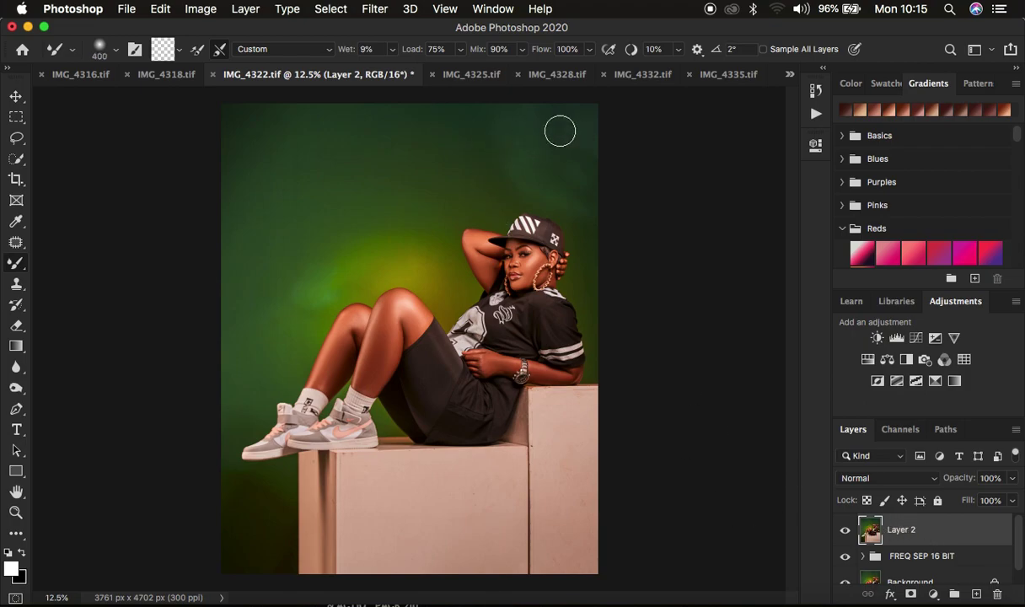
{"action": "key", "text": "bracketright"}
{"action": "key", "text": "bracketright"}
{"action": "key", "text": "bracketright"}
{"action": "key", "text": "bracketright"}
{"action": "left_click_drag", "start_coordinate": [323, 289], "coordinate": [314, 305]}
{"action": "mouse_move", "coordinate": [313, 305]}
{"action": "left_mouse_down"}
{"action": "mouse_move", "coordinate": [374, 258]}
{"action": "mouse_move", "coordinate": [330, 271]}
{"action": "mouse_move", "coordinate": [363, 256]}
{"action": "mouse_move", "coordinate": [324, 264]}
{"action": "mouse_move", "coordinate": [366, 262]}
{"action": "mouse_move", "coordinate": [332, 276]}
{"action": "mouse_move", "coordinate": [402, 228]}
{"action": "left_mouse_up"}
Smooth the upper-right backdrop and the edges of the yellow-green glow with Mixer Brush strokes.
{"action": "mouse_move", "coordinate": [545, 151]}
{"action": "left_mouse_down"}
{"action": "mouse_move", "coordinate": [515, 141]}
{"action": "mouse_move", "coordinate": [522, 131]}
{"action": "mouse_move", "coordinate": [575, 166]}
{"action": "mouse_move", "coordinate": [586, 157]}
{"action": "mouse_move", "coordinate": [547, 121]}
{"action": "mouse_move", "coordinate": [511, 163]}
{"action": "mouse_move", "coordinate": [521, 170]}
{"action": "mouse_move", "coordinate": [500, 181]}
{"action": "mouse_move", "coordinate": [570, 177]}
{"action": "left_mouse_up"}
{"action": "key", "text": "bracketleft"}
{"action": "key", "text": "bracketleft"}
{"action": "mouse_move", "coordinate": [510, 131]}
{"action": "left_mouse_down"}
{"action": "mouse_move", "coordinate": [514, 169]}
{"action": "mouse_move", "coordinate": [523, 156]}
{"action": "mouse_move", "coordinate": [590, 180]}
{"action": "mouse_move", "coordinate": [587, 133]}
{"action": "mouse_move", "coordinate": [553, 116]}
{"action": "mouse_move", "coordinate": [478, 140]}
{"action": "left_mouse_up"}
{"action": "mouse_move", "coordinate": [316, 269]}
{"action": "left_mouse_down"}
{"action": "mouse_move", "coordinate": [302, 300]}
{"action": "mouse_move", "coordinate": [314, 289]}
{"action": "left_mouse_up"}
{"action": "mouse_move", "coordinate": [403, 256]}
{"action": "left_mouse_down"}
{"action": "mouse_move", "coordinate": [428, 262]}
{"action": "mouse_move", "coordinate": [320, 276]}
{"action": "left_mouse_up"}
Even out the backdrop tones above the cap with the Mixer Brush at 1100 px and 800 px, finishing at 250 px.
{"action": "key", "text": "bracketright"}
{"action": "key", "text": "bracketright"}
{"action": "key", "text": "bracketright"}
{"action": "key", "text": "bracketright"}
{"action": "key", "text": "bracketright"}
{"action": "key", "text": "bracketright"}
{"action": "key", "text": "bracketright"}
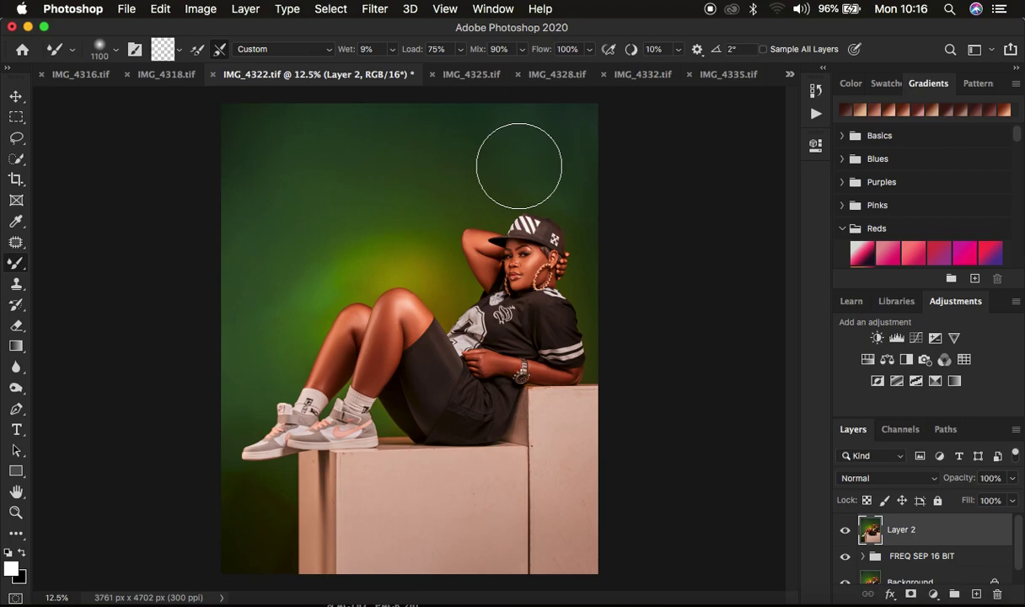
{"action": "key", "text": "bracketleft"}
{"action": "key", "text": "bracketleft"}
{"action": "key", "text": "bracketleft"}
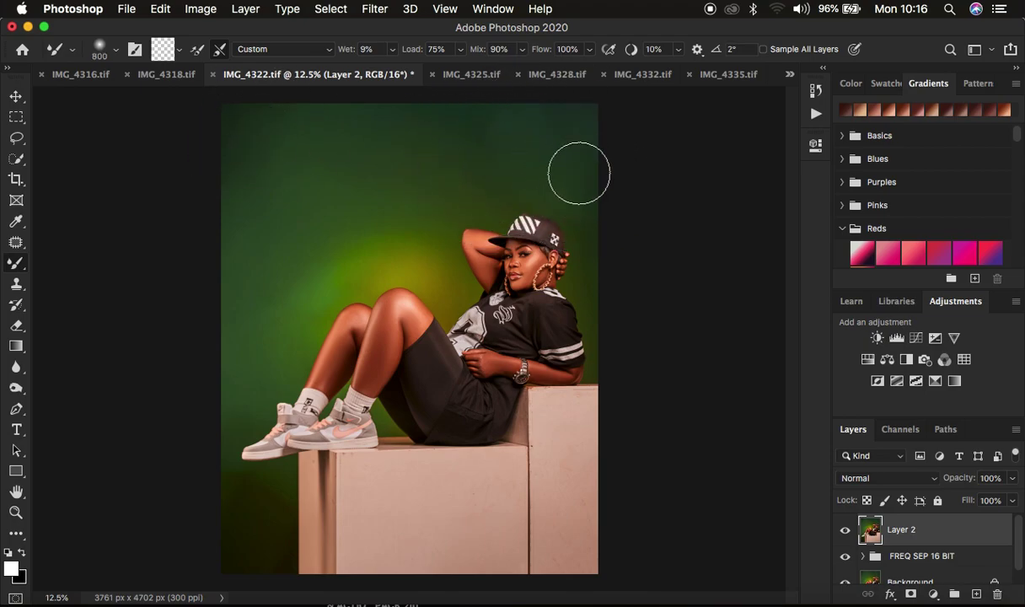
{"action": "key", "text": "bracketleft"}
{"action": "key", "text": "bracketleft"}
{"action": "key", "text": "bracketleft"}
{"action": "key", "text": "bracketleft"}
{"action": "key", "text": "bracketleft"}
{"action": "key", "text": "bracketleft"}
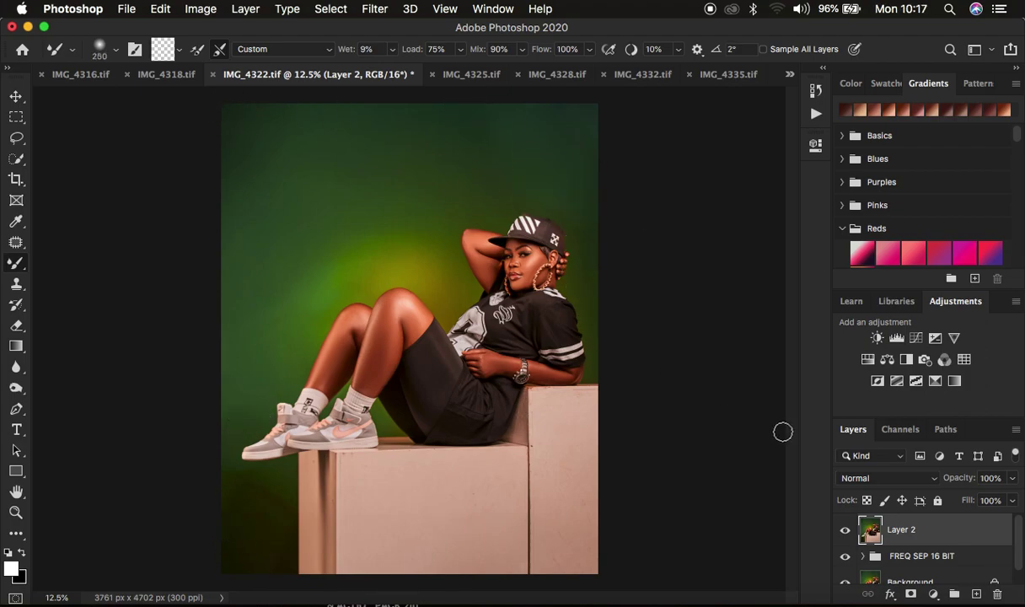
Toggle Layer 2's visibility to compare the portrait with and without the colour grading and backdrop cleanup.
{"action": "left_click", "coordinate": [845, 531]}
{"action": "left_click", "coordinate": [846, 531]}
{"action": "left_click", "coordinate": [846, 531]}
{"action": "left_click", "coordinate": [845, 531]}
Add a Selective Color adjustment layer and set its Blacks to Cyan +8%, Yellow -5% and Black +4%.
{"action": "left_click", "coordinate": [934, 595]}
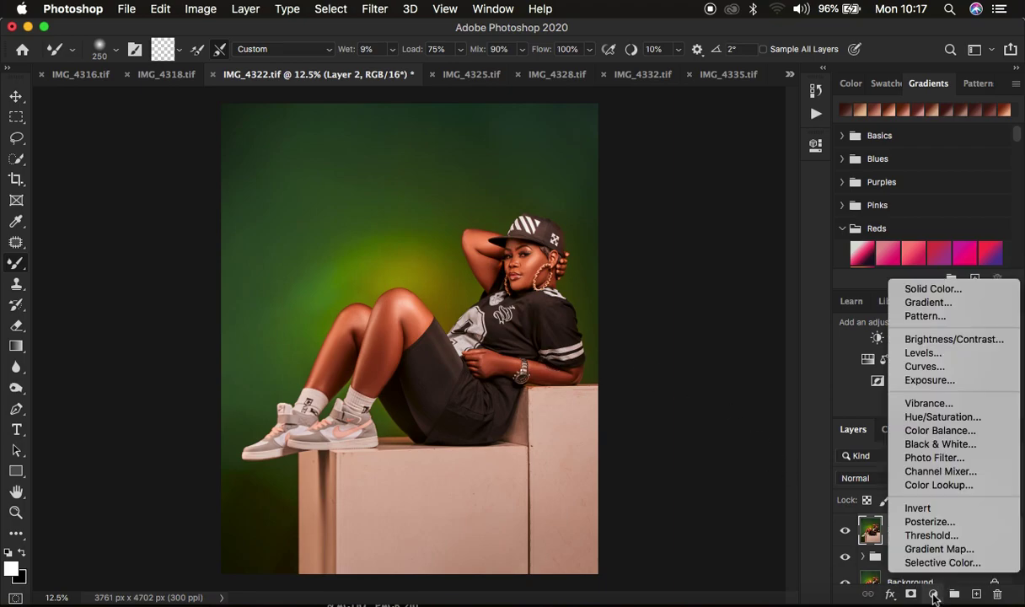
{"action": "left_click", "coordinate": [914, 559]}
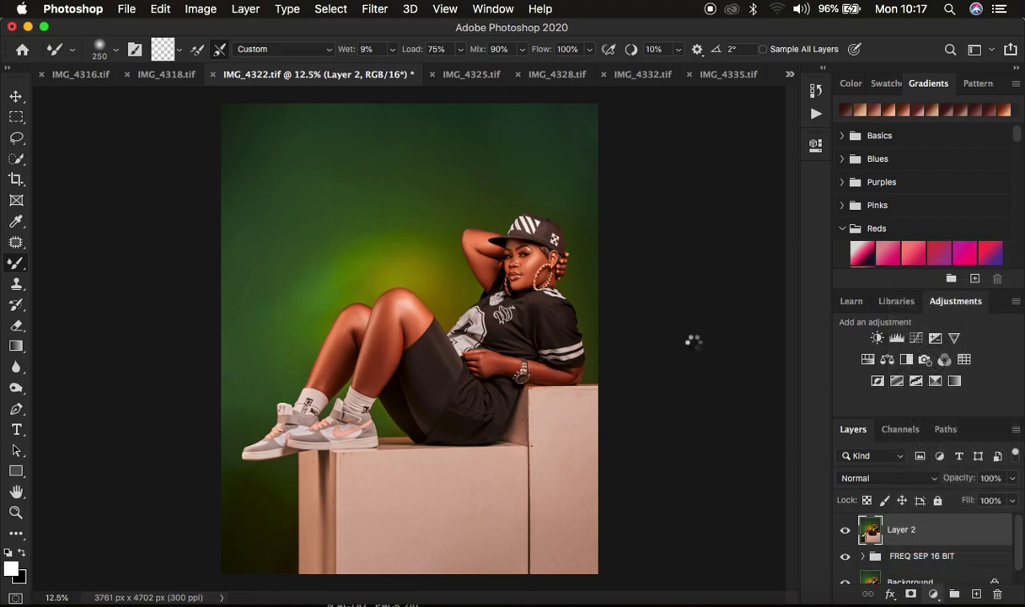
{"action": "left_click", "coordinate": [646, 213]}
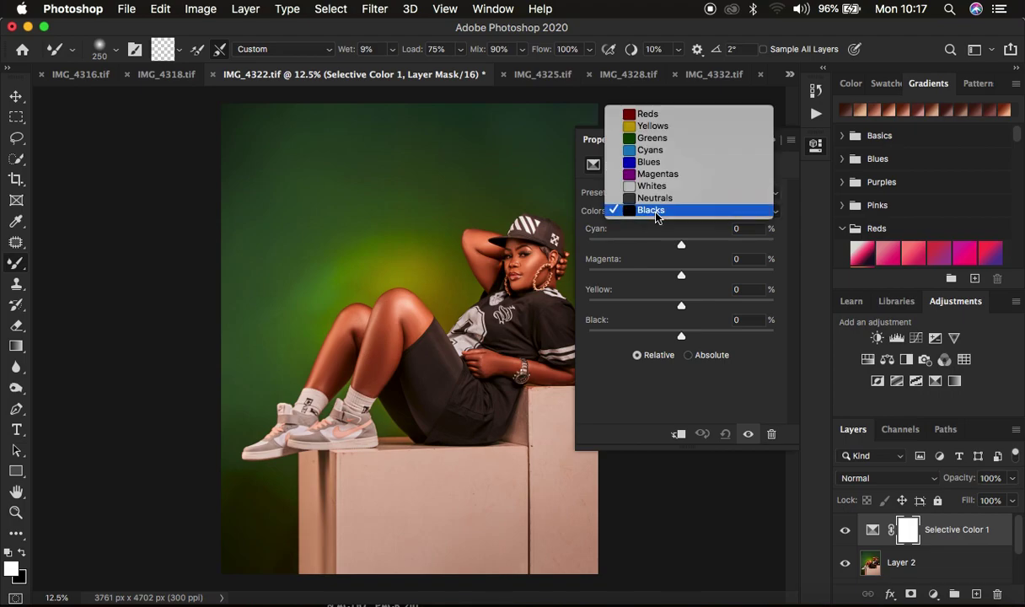
{"action": "left_click", "coordinate": [656, 217]}
{"action": "left_click_drag", "start_coordinate": [681, 337], "coordinate": [677, 310]}
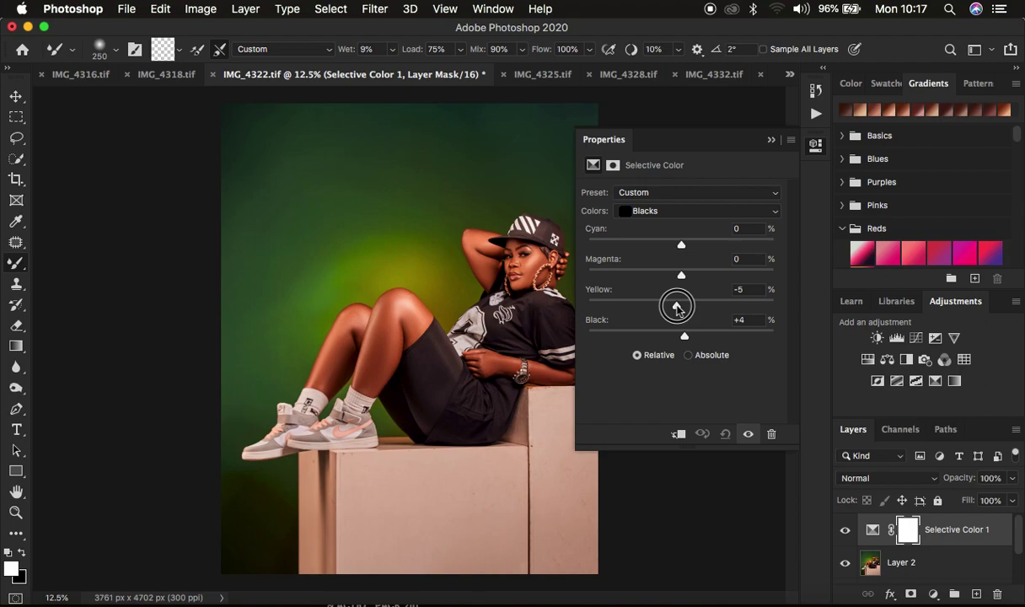
{"action": "left_click_drag", "start_coordinate": [676, 308], "coordinate": [677, 309]}
{"action": "left_click_drag", "start_coordinate": [682, 246], "coordinate": [689, 247]}
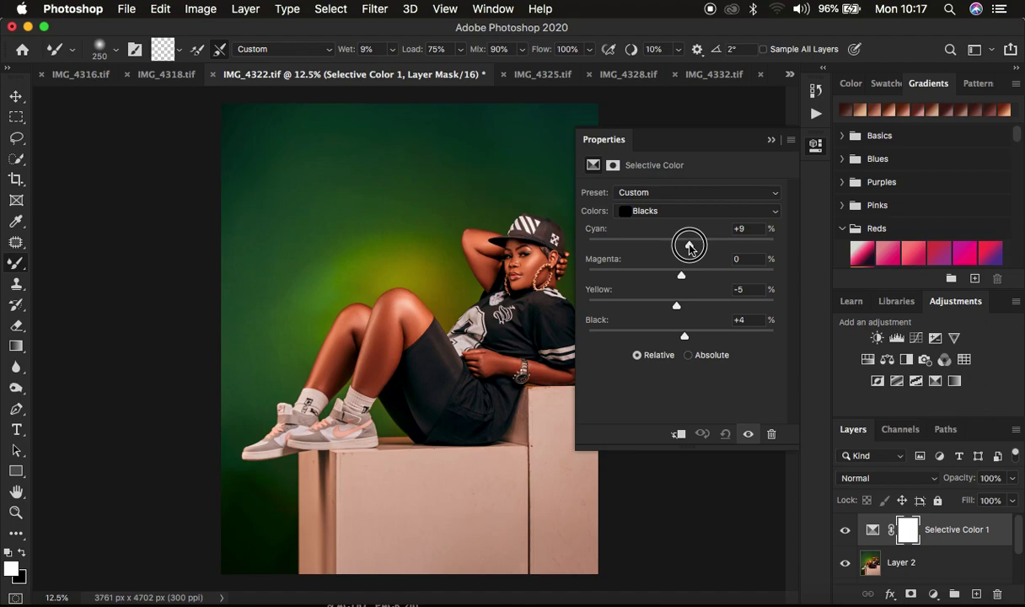
{"action": "left_click_drag", "start_coordinate": [689, 247], "coordinate": [689, 247]}
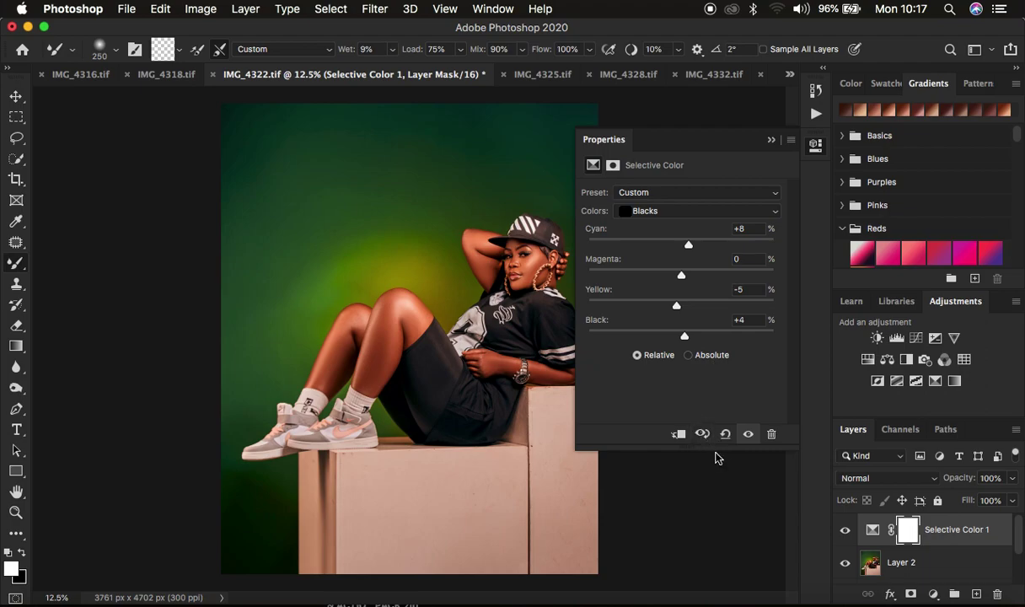
Toggle the Selective Color adjustment repeatedly to compare the image with and without the Blacks change.
{"action": "left_click", "coordinate": [748, 434]}
{"action": "left_click", "coordinate": [748, 434]}
{"action": "left_click", "coordinate": [747, 434]}
{"action": "left_click", "coordinate": [748, 434]}
{"action": "left_click", "coordinate": [747, 434]}
{"action": "left_click", "coordinate": [748, 434]}
{"action": "left_click", "coordinate": [748, 434]}
{"action": "left_click", "coordinate": [747, 434]}
{"action": "left_click", "coordinate": [748, 434]}
{"action": "left_click", "coordinate": [747, 434]}
Lower Yellow to its minimum for the Whites in the Selective Color adjustment.
{"action": "left_click", "coordinate": [649, 211]}
{"action": "left_click", "coordinate": [649, 187]}
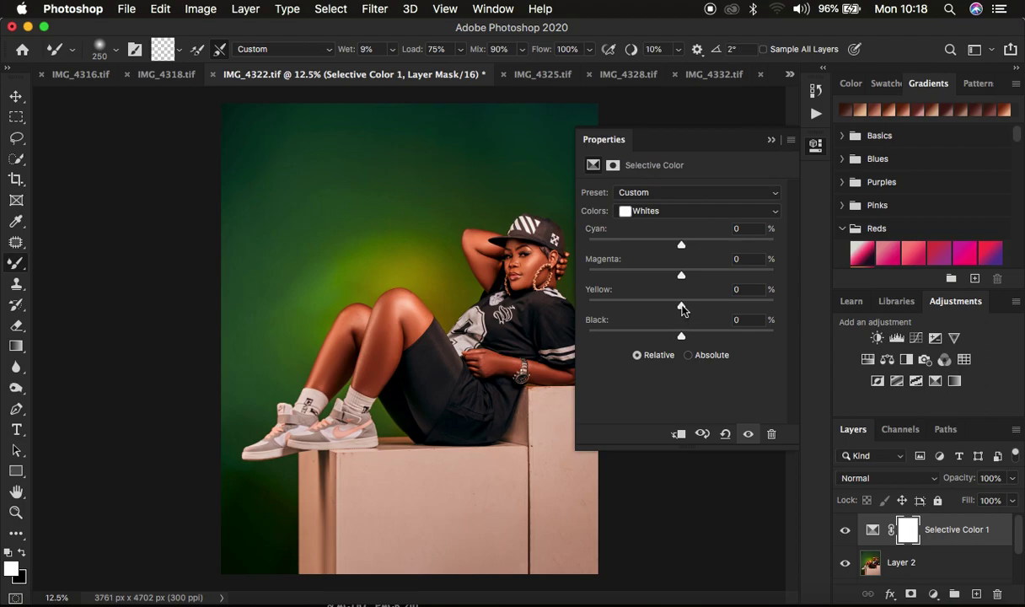
{"action": "left_click", "coordinate": [683, 309]}
{"action": "left_click_drag", "start_coordinate": [683, 309], "coordinate": [549, 304]}
Add a second Selective Color adjustment layer and pull Yellow in its Whites down to the minimum.
{"action": "left_click", "coordinate": [933, 595]}
{"action": "left_click", "coordinate": [948, 561]}
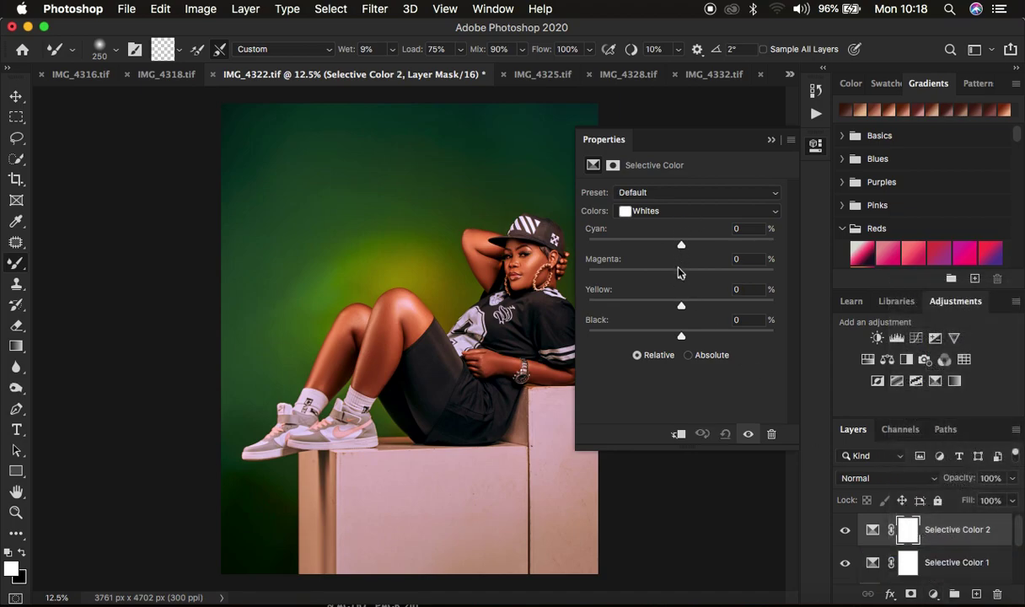
{"action": "left_click_drag", "start_coordinate": [671, 309], "coordinate": [533, 291]}
{"action": "left_click", "coordinate": [773, 143]}
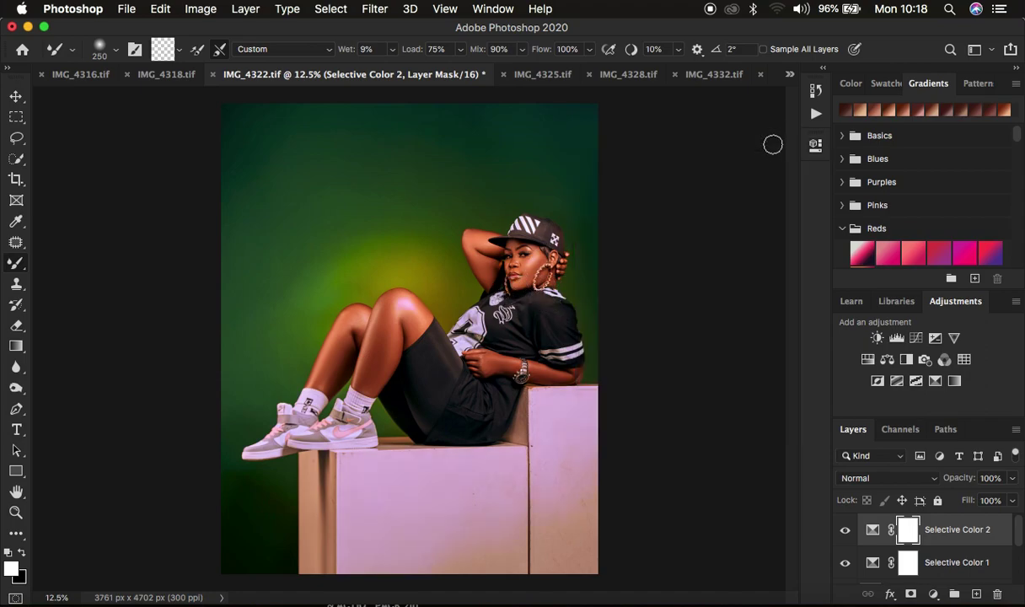
Add a Hue/Saturation adjustment layer with Saturation at -90 and invert its mask to black.
{"action": "left_click", "coordinate": [933, 593]}
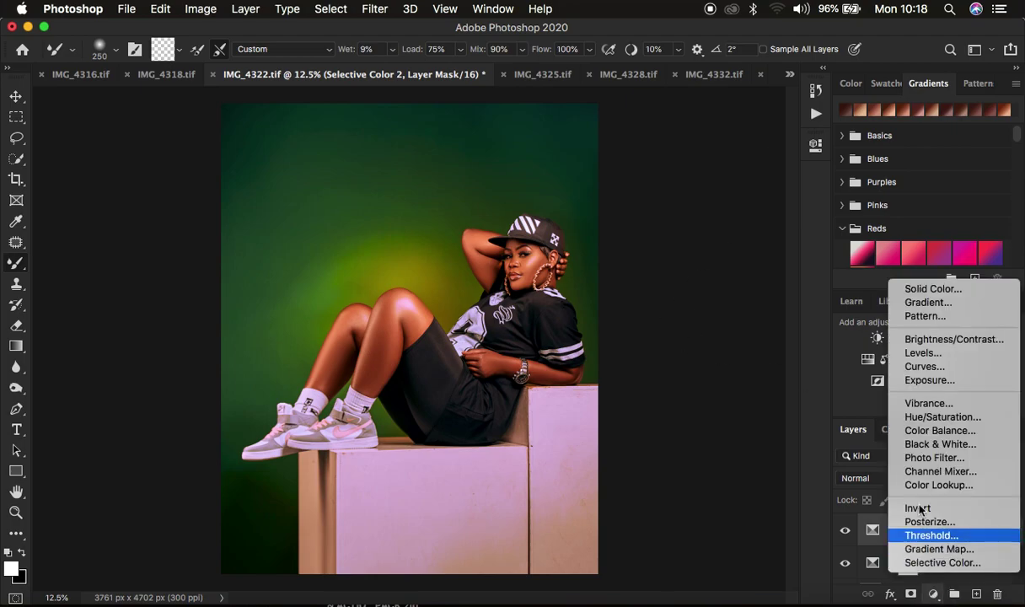
{"action": "left_click", "coordinate": [921, 416]}
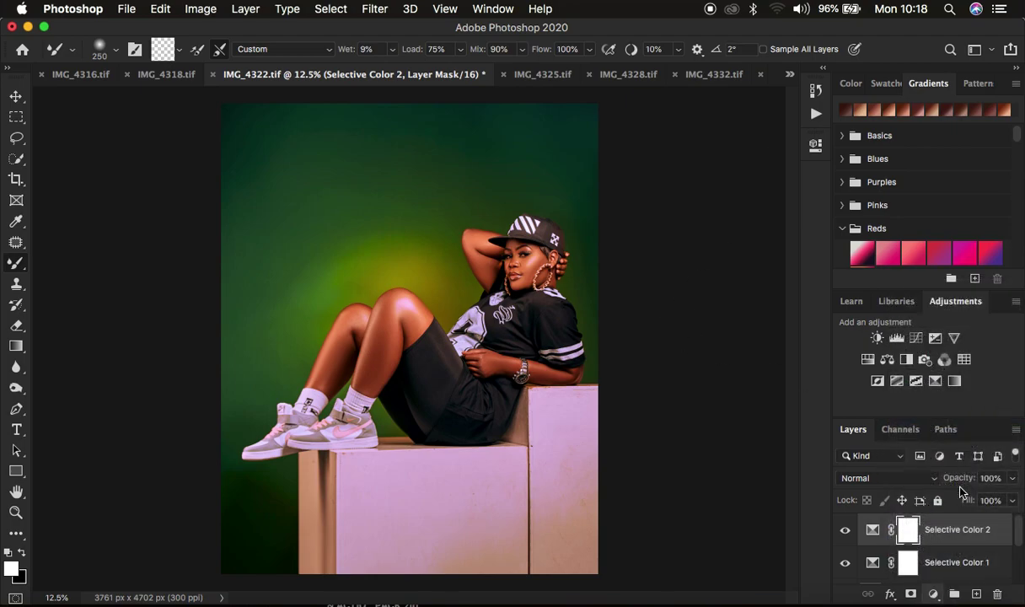
{"action": "left_click_drag", "start_coordinate": [681, 284], "coordinate": [597, 286]}
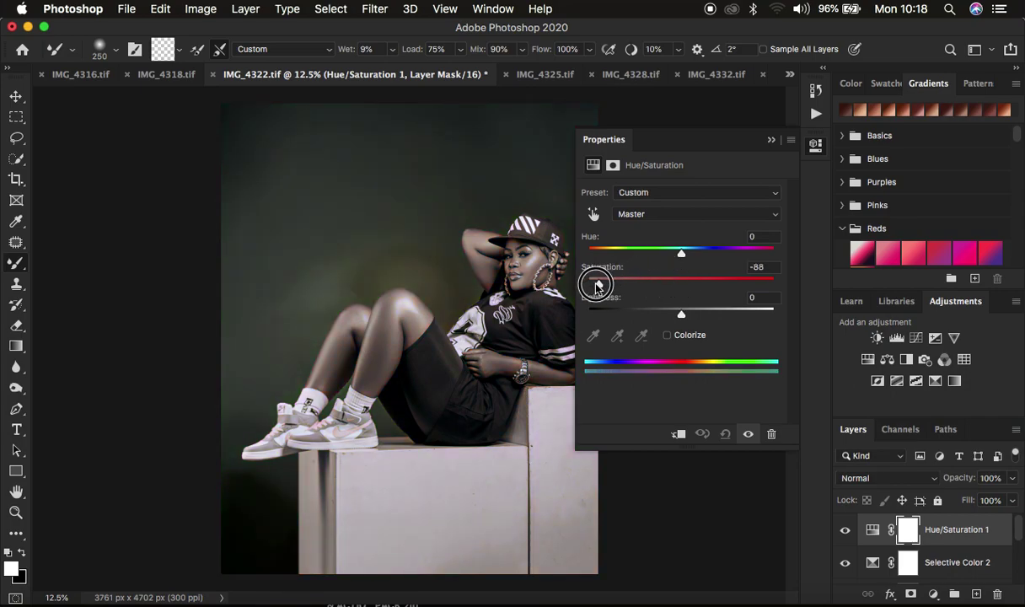
{"action": "left_click_drag", "start_coordinate": [597, 285], "coordinate": [599, 284]}
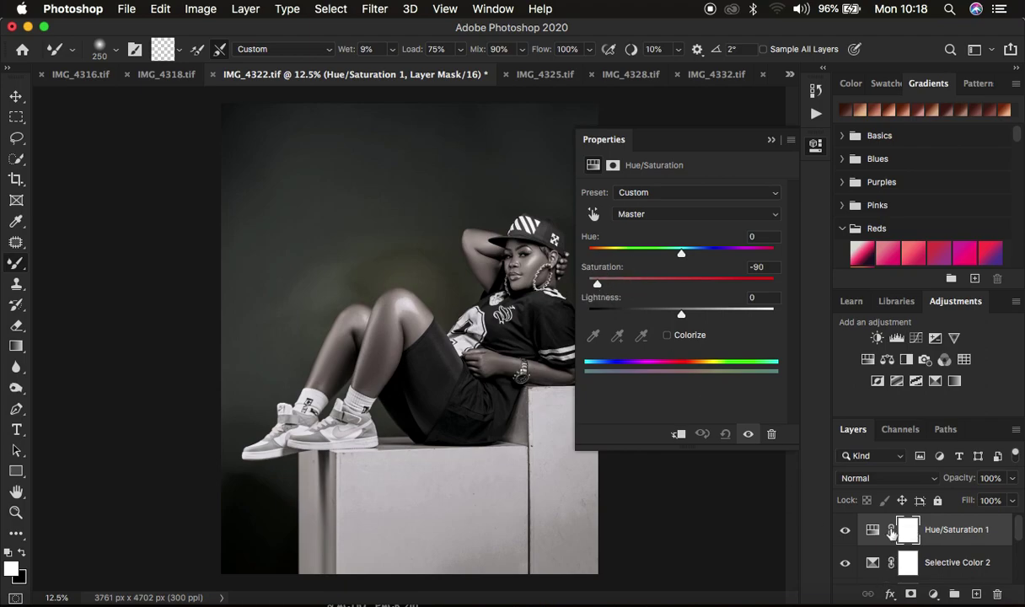
{"action": "key", "text": "super+i"}
{"action": "left_click", "coordinate": [770, 139]}
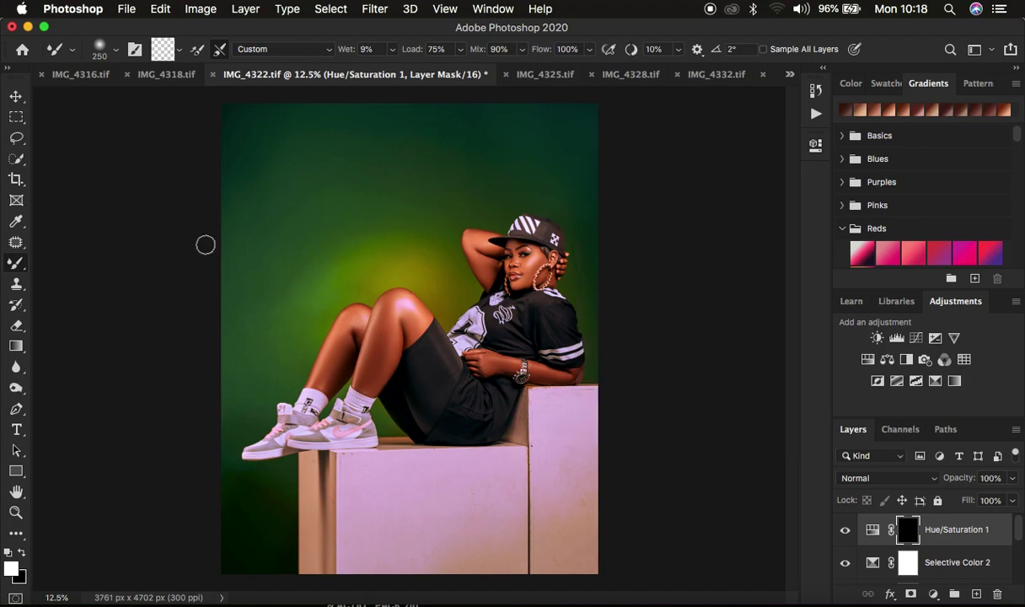
Switch to the regular Brush Tool and set its hardness to 0%.
{"action": "right_click", "coordinate": [18, 264]}
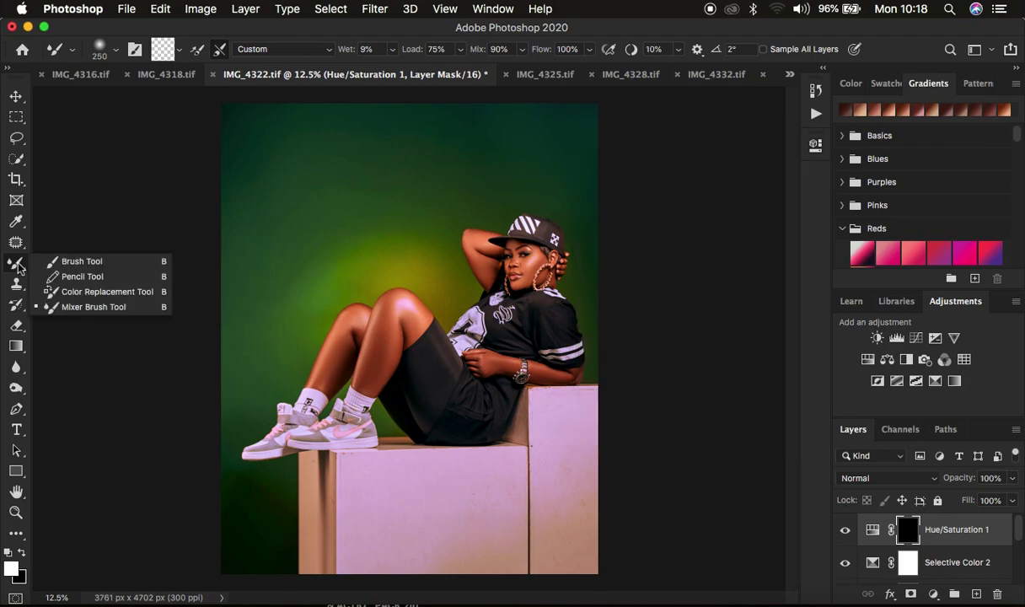
{"action": "left_click", "coordinate": [74, 261]}
{"action": "left_click", "coordinate": [117, 51]}
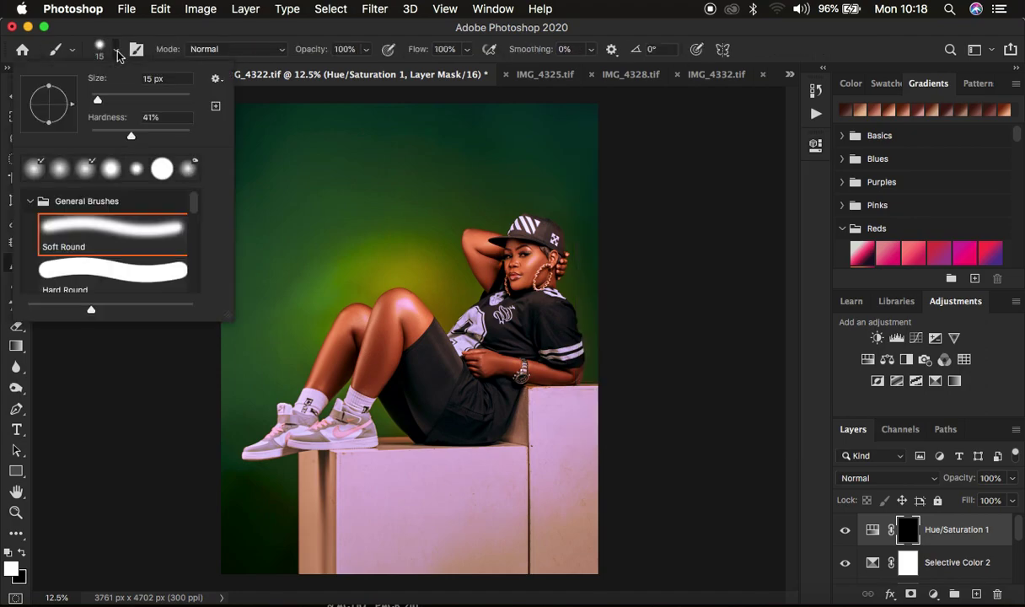
{"action": "left_click_drag", "start_coordinate": [131, 135], "coordinate": [59, 133]}
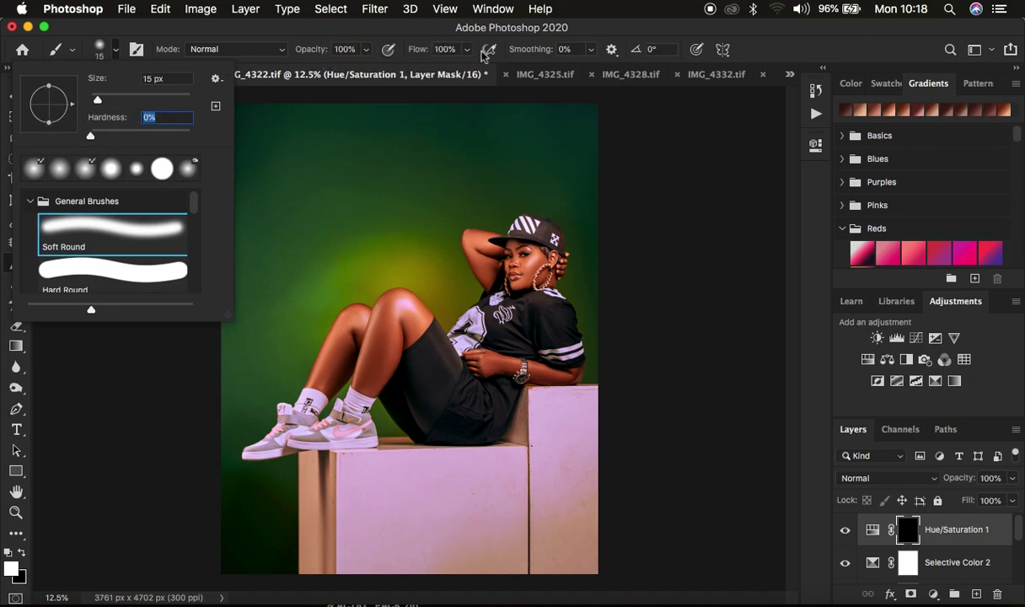
{"action": "left_click", "coordinate": [623, 134]}
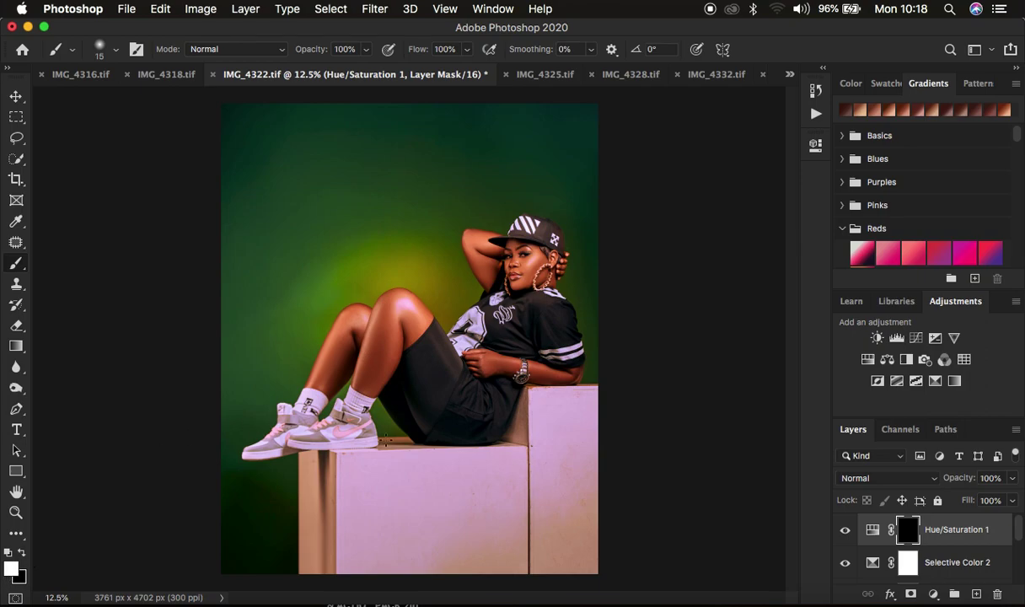
Paint white over the whites of both eyes on the Hue/Saturation mask to desaturate them.
{"action": "key", "text": "super+plus"}
{"action": "key", "text": "super+plus"}
{"action": "key", "text": "super+plus"}
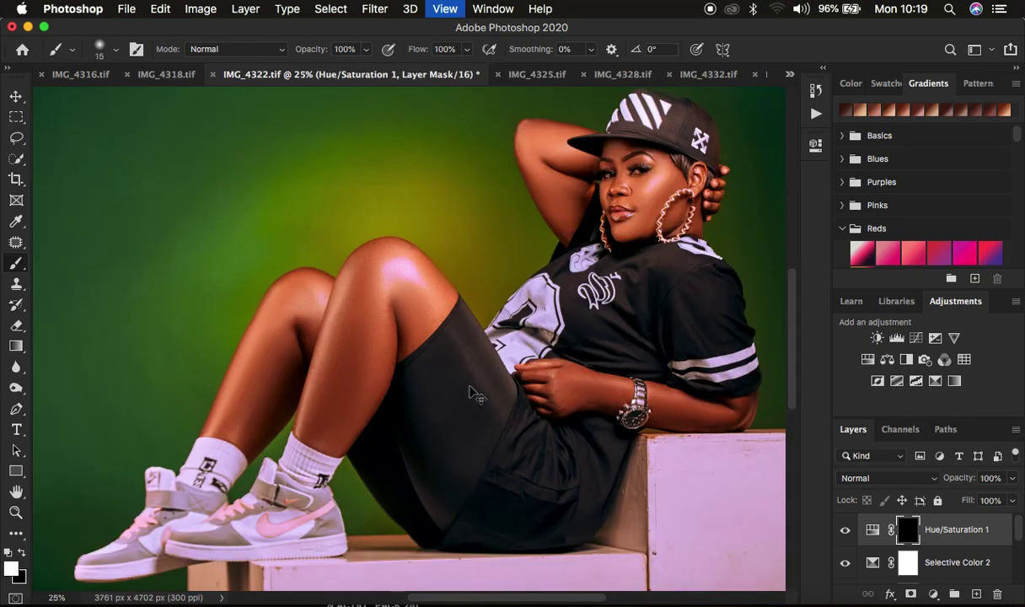
{"action": "key", "text": "super+plus"}
{"action": "key", "text": "super+plus"}
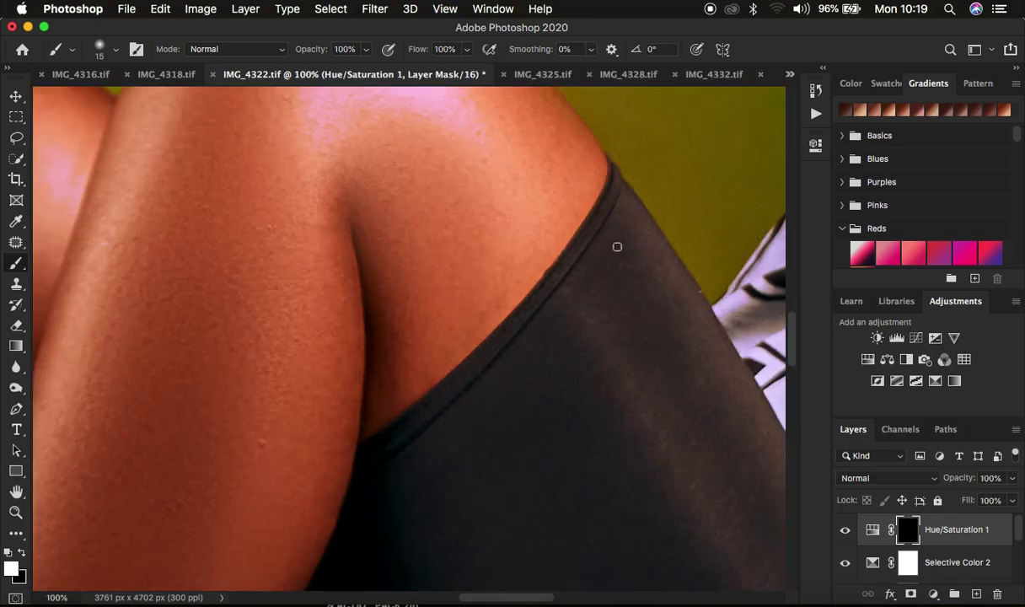
{"action": "scroll", "coordinate": [617, 247], "scroll_direction": "up", "scroll_amount": 20}
{"action": "scroll", "coordinate": [617, 247], "scroll_direction": "right", "scroll_amount": 5}
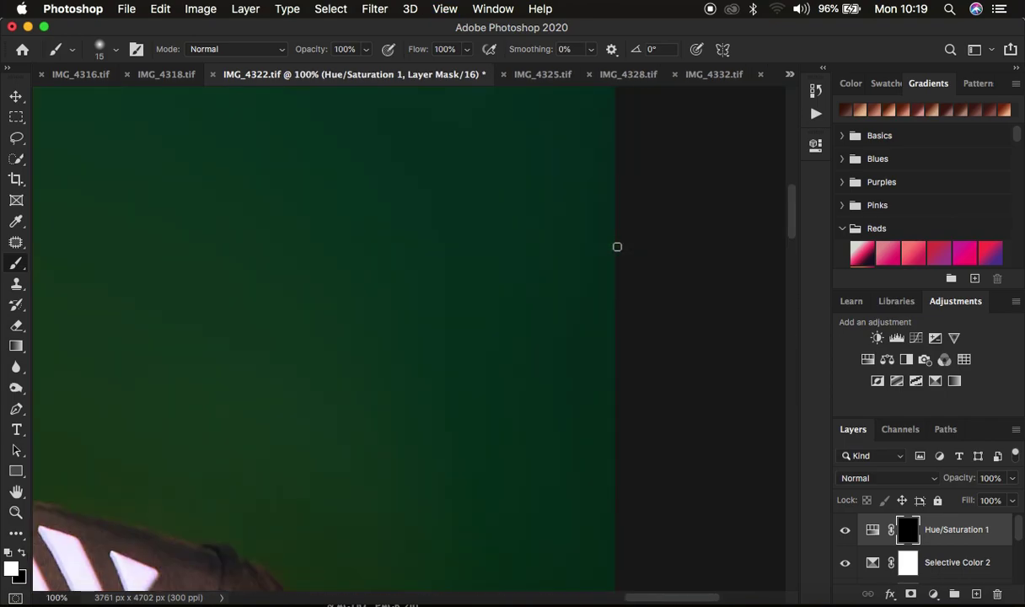
{"action": "scroll", "coordinate": [617, 247], "scroll_direction": "down", "scroll_amount": 10}
{"action": "scroll", "coordinate": [617, 247], "scroll_direction": "left", "scroll_amount": 6}
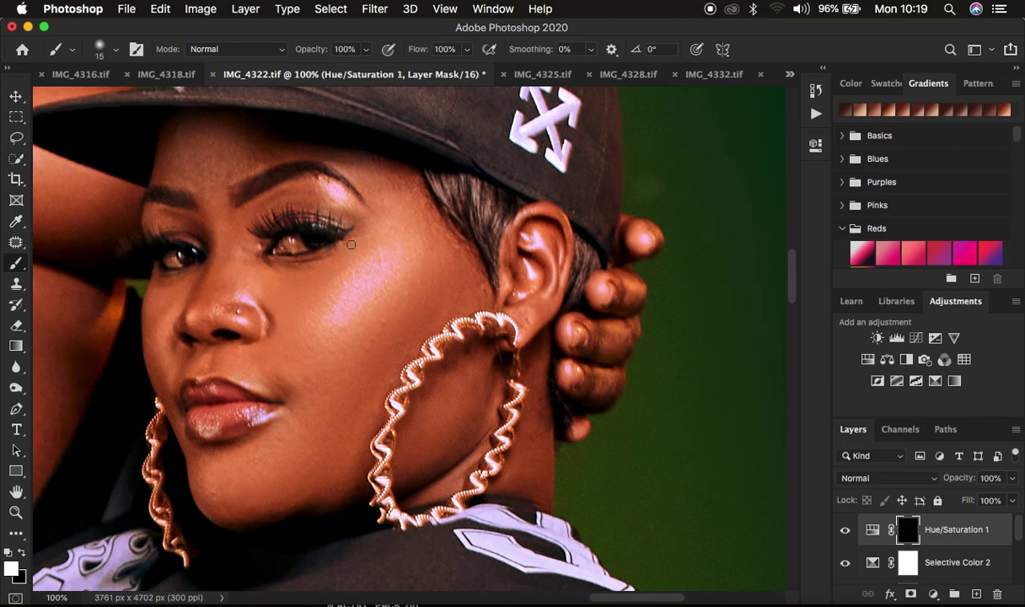
{"action": "mouse_move", "coordinate": [307, 243]}
{"action": "left_mouse_down"}
{"action": "mouse_move", "coordinate": [293, 234]}
{"action": "mouse_move", "coordinate": [315, 242]}
{"action": "left_mouse_up"}
{"action": "left_click_drag", "start_coordinate": [176, 255], "coordinate": [204, 247]}
Toggle every layer above the Background off and on repeatedly to compare the whole portrait before and after retouching.
{"action": "key", "text": "super+minus"}
{"action": "key", "text": "super+minus"}
{"action": "key", "text": "super+minus"}
{"action": "key", "text": "super+minus"}
{"action": "key", "text": "super+minus"}
{"action": "key", "text": "super+minus"}
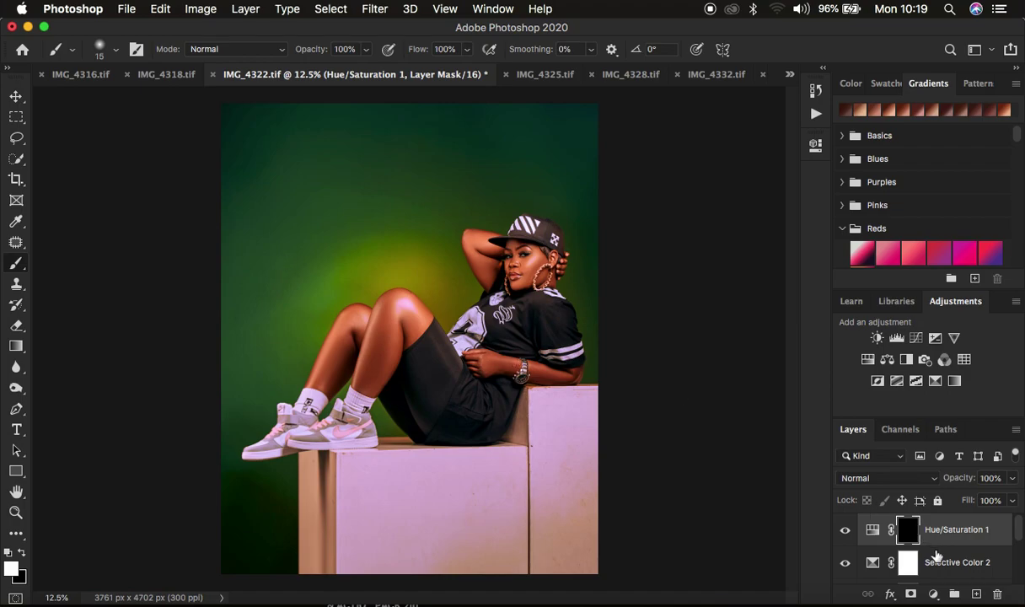
{"action": "scroll", "coordinate": [889, 529], "scroll_direction": "down", "scroll_amount": 5}
{"action": "left_click", "coordinate": [844, 570], "text": "alt"}
{"action": "left_click", "coordinate": [844, 570], "text": "alt"}
{"action": "left_click", "coordinate": [844, 570], "text": "alt"}
{"action": "left_click", "coordinate": [843, 570], "text": "alt"}
{"action": "left_click", "coordinate": [844, 570], "text": "alt"}
{"action": "left_click", "coordinate": [844, 570], "text": "alt"}
{"action": "left_click", "coordinate": [843, 571], "text": "alt"}
{"action": "left_click", "coordinate": [844, 570], "text": "alt"}
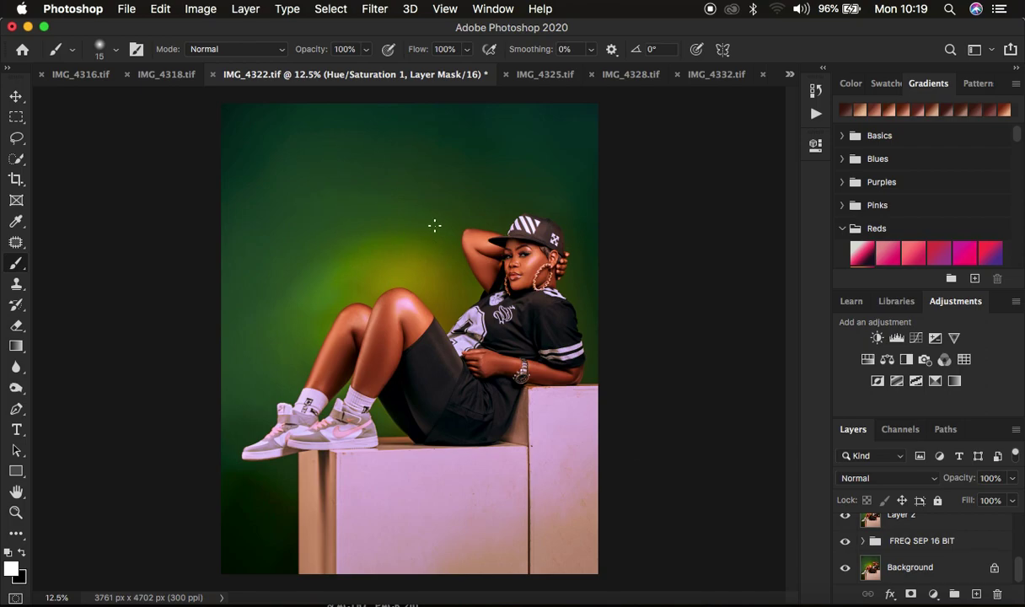
Set up a JPG export with Bicubic Sharper resampling and an embedded color profile, and cancel it without exporting.
{"action": "left_click", "coordinate": [126, 10]}
{"action": "mouse_move", "coordinate": [210, 240]}
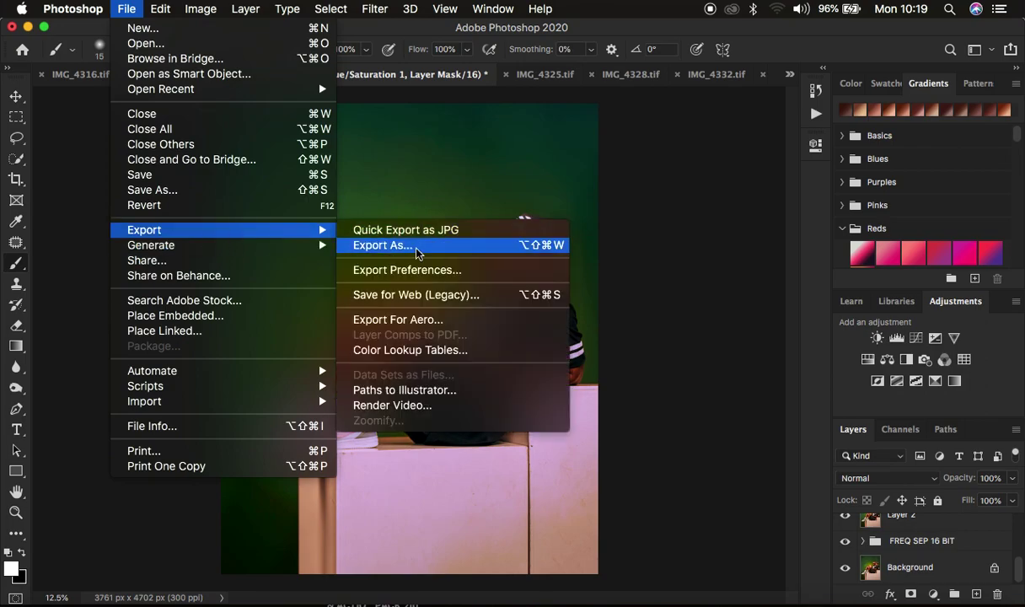
{"action": "left_click", "coordinate": [416, 187]}
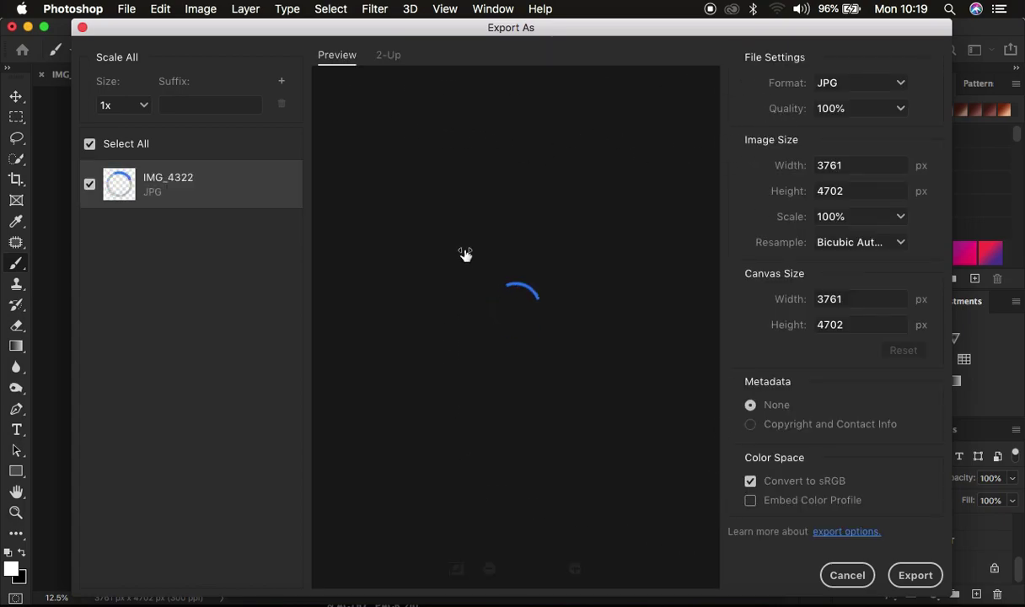
{"action": "left_click", "coordinate": [830, 83]}
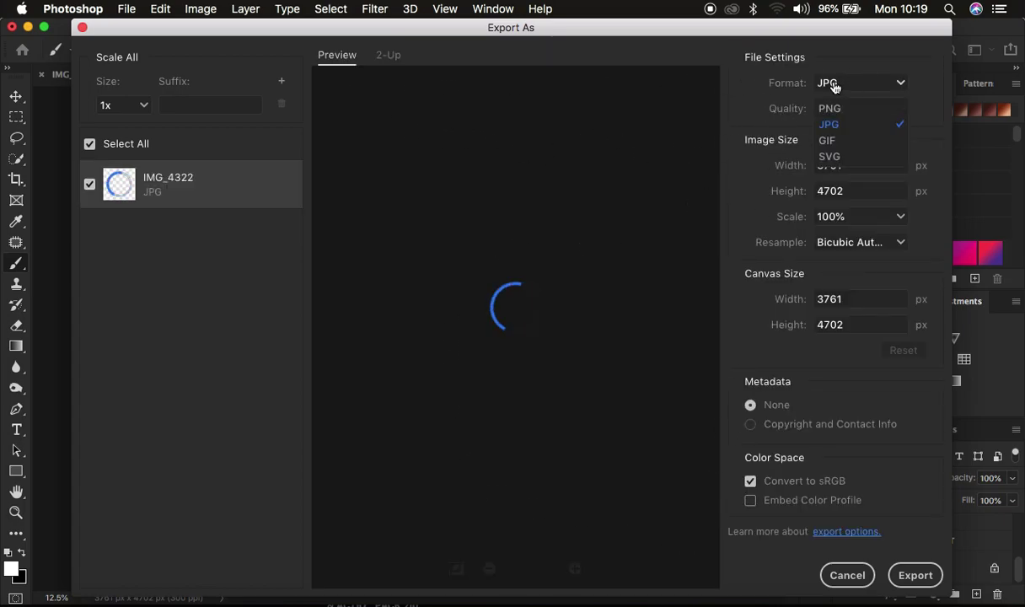
{"action": "left_click", "coordinate": [832, 85]}
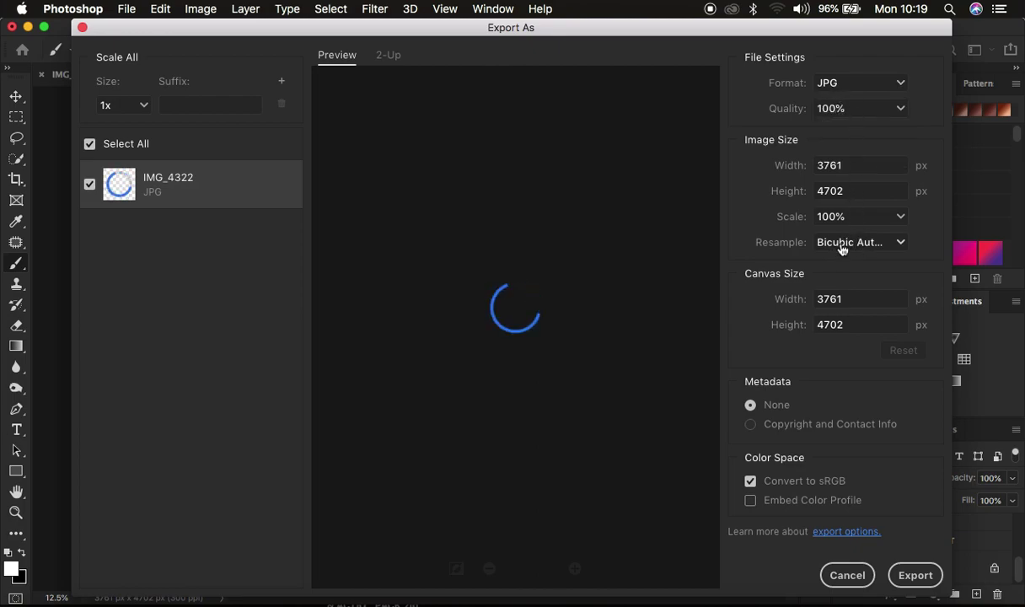
{"action": "left_click", "coordinate": [846, 245]}
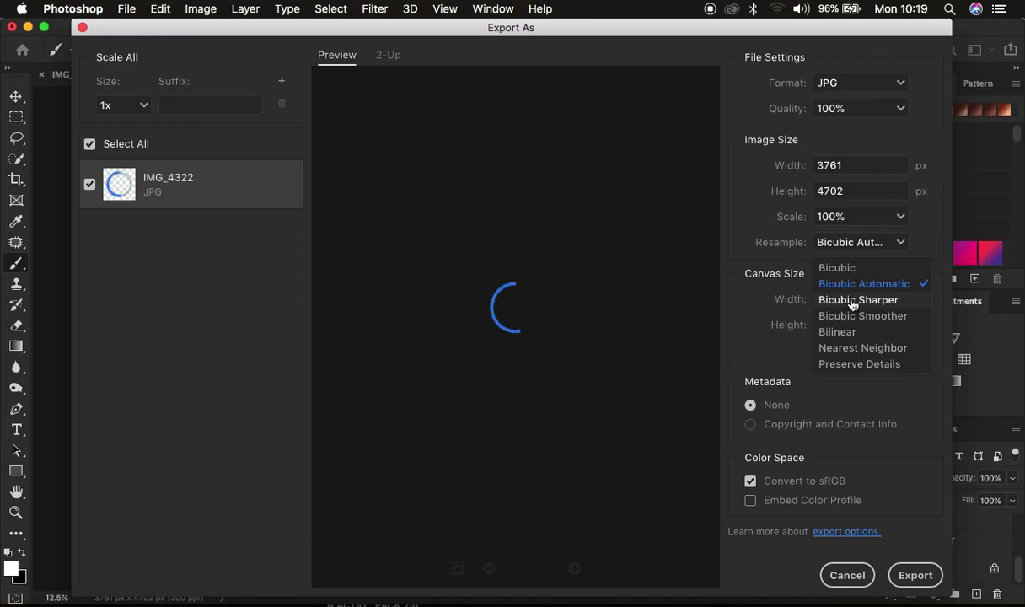
{"action": "left_click", "coordinate": [851, 301]}
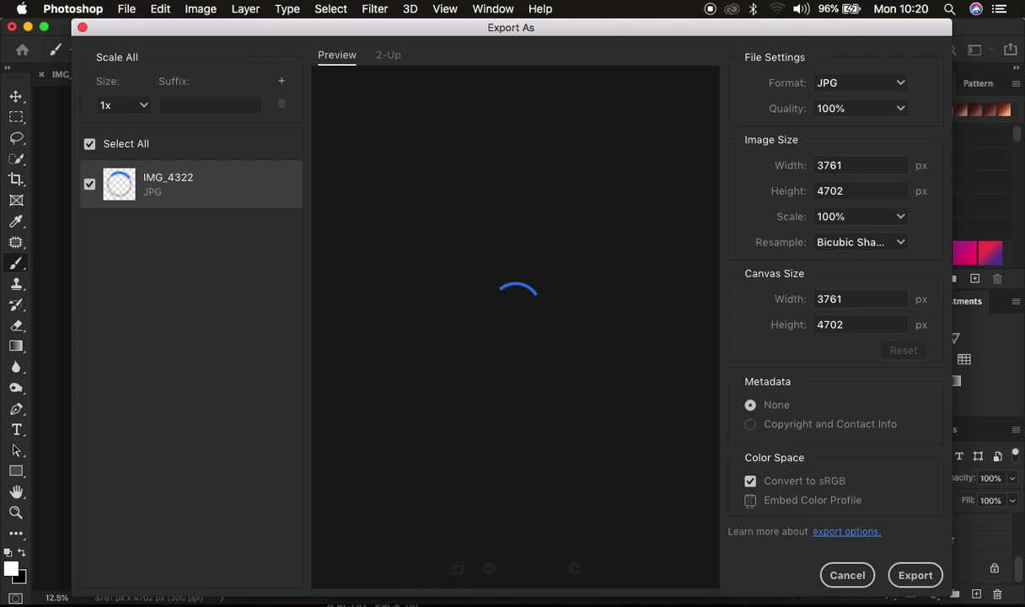
{"action": "left_click", "coordinate": [750, 500]}
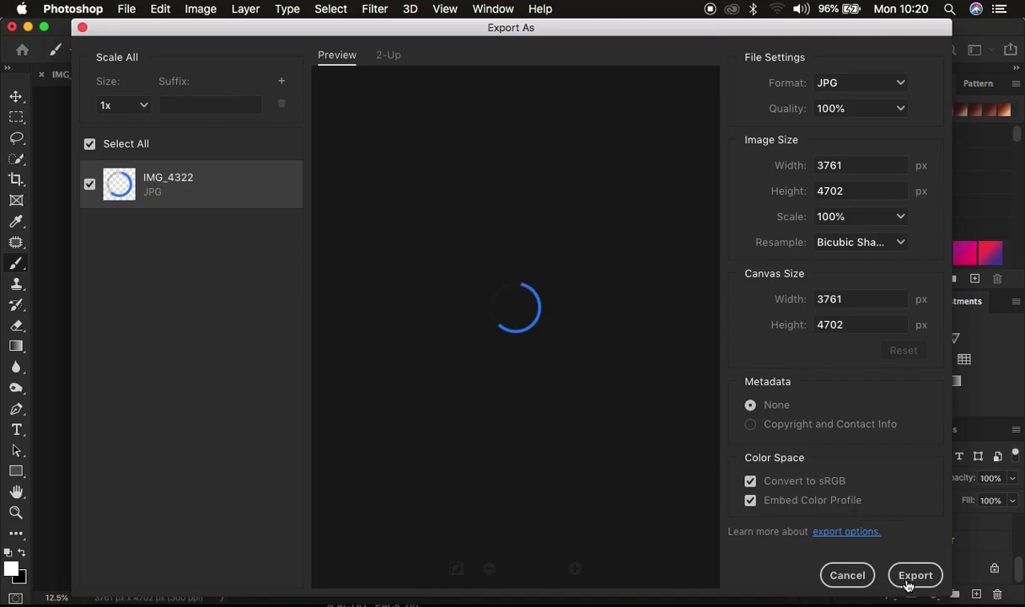
{"action": "left_click", "coordinate": [846, 576]}
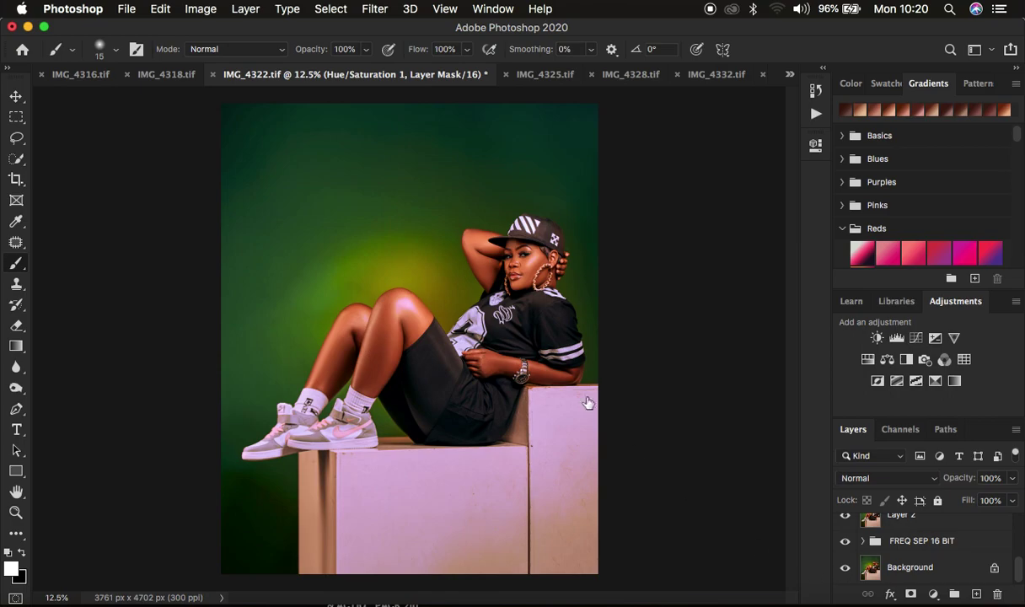